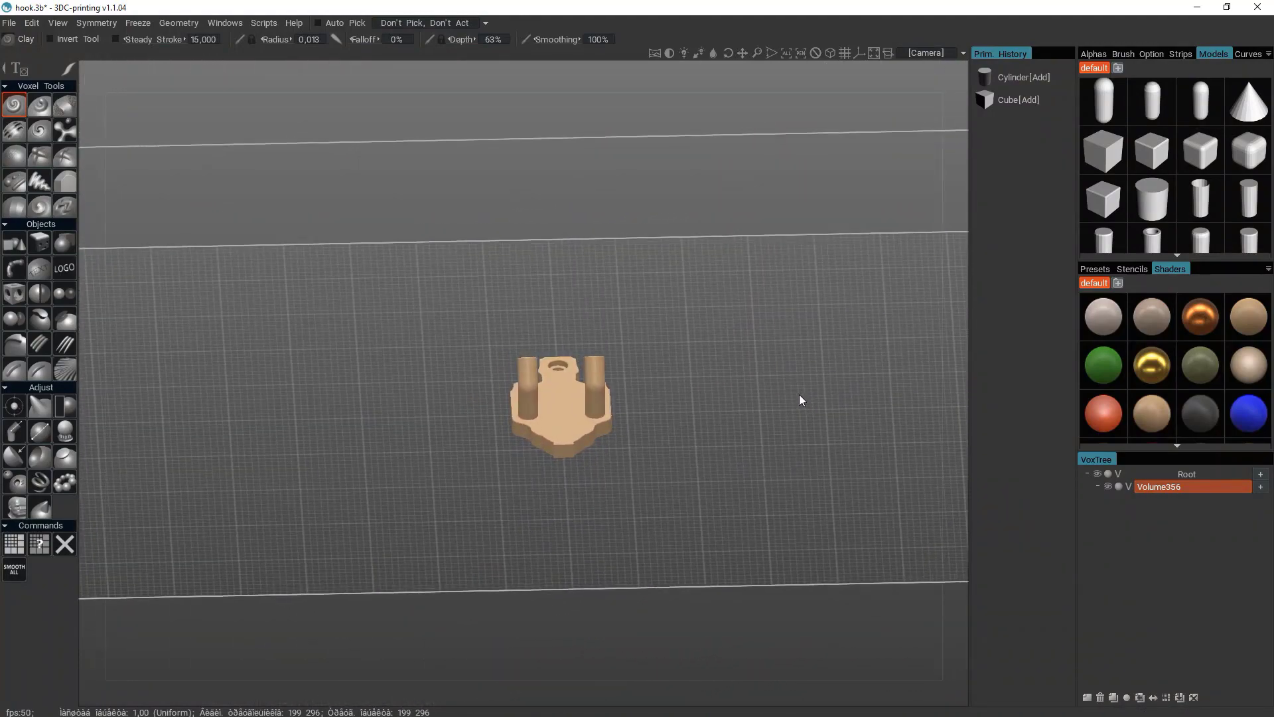
- Start a new scene with the recommended Modeling with Voxels option
left_click(14, 244)
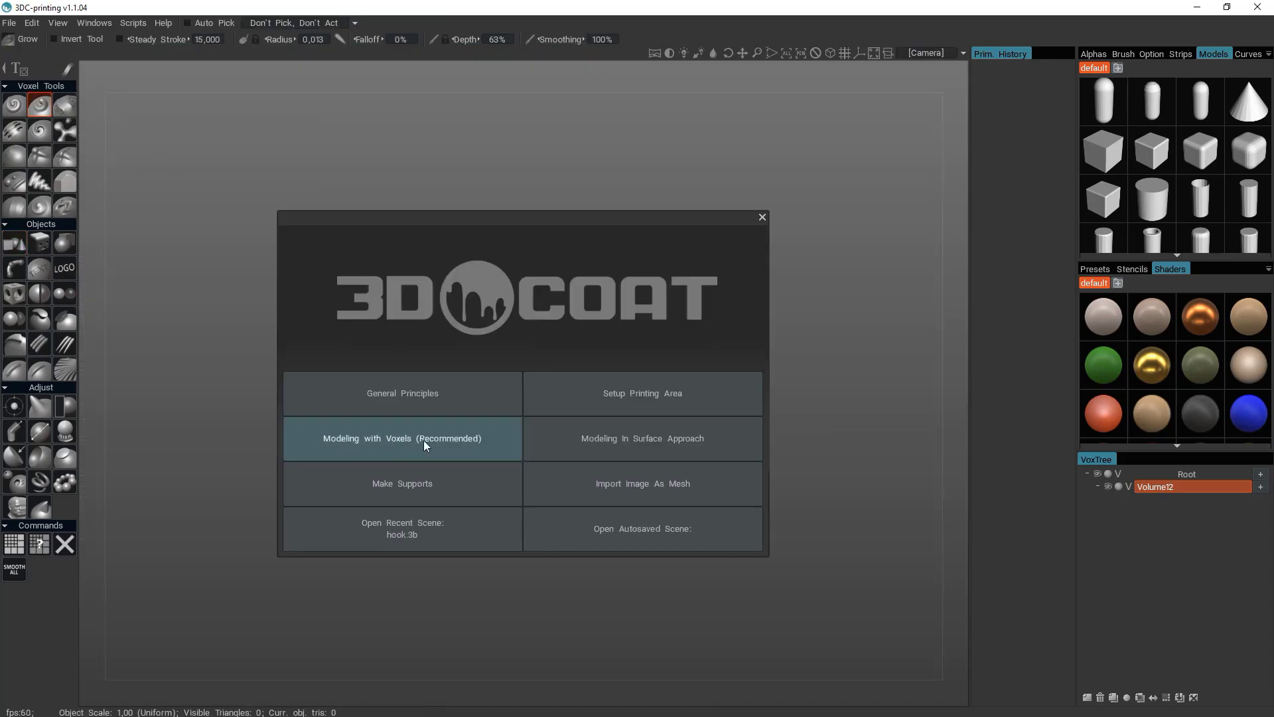
left_click(424, 440)
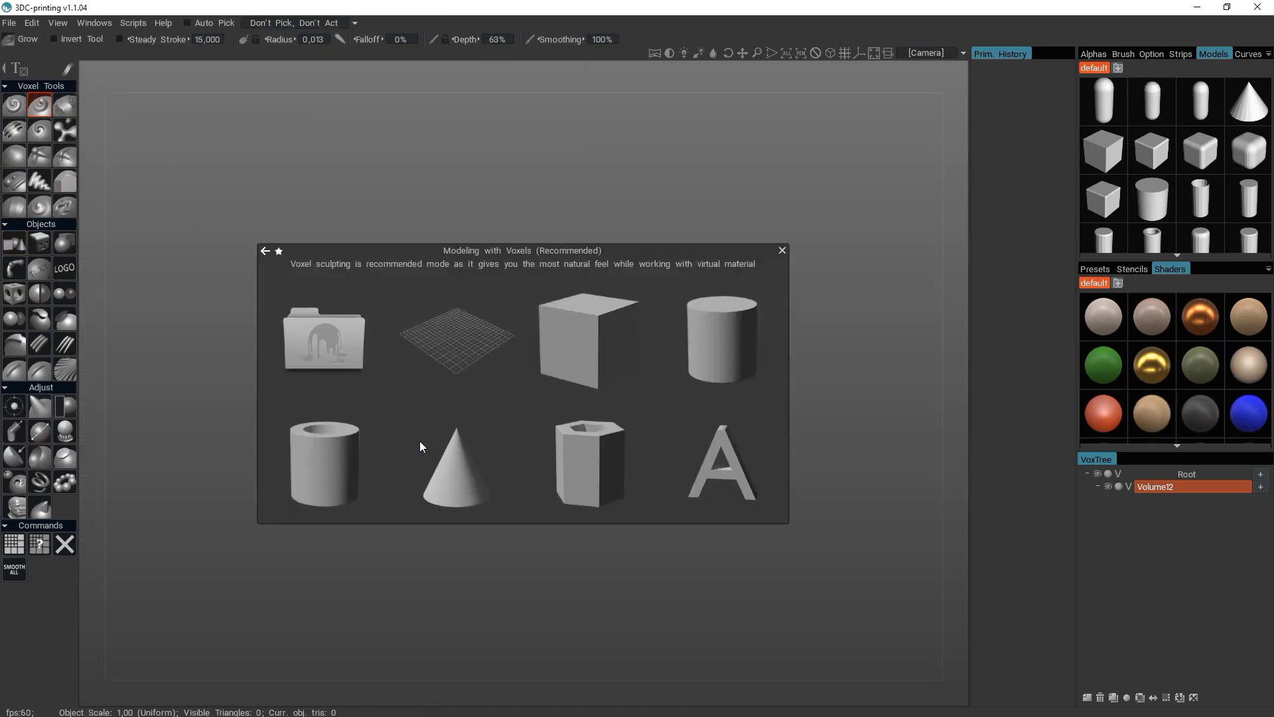
left_click(325, 471)
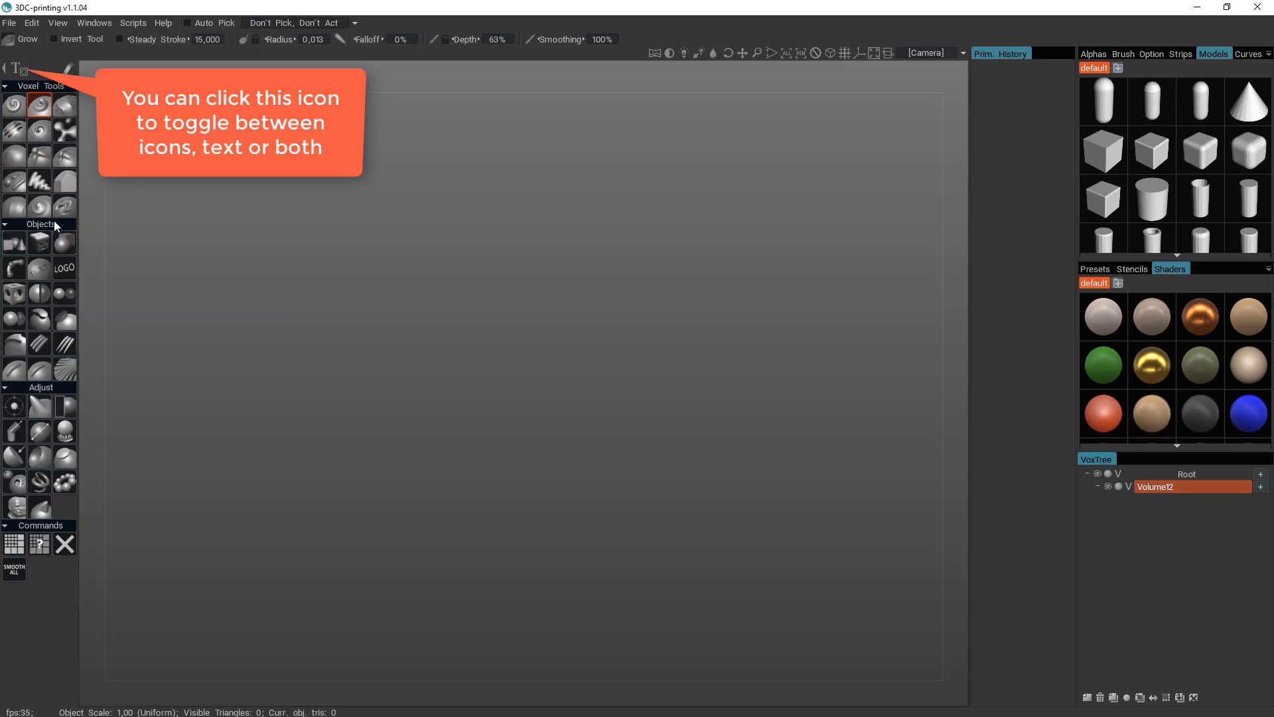
- Add a cube primitive sized 30 x 5 x 50 mm at the origin to form the base plate
left_click(15, 245)
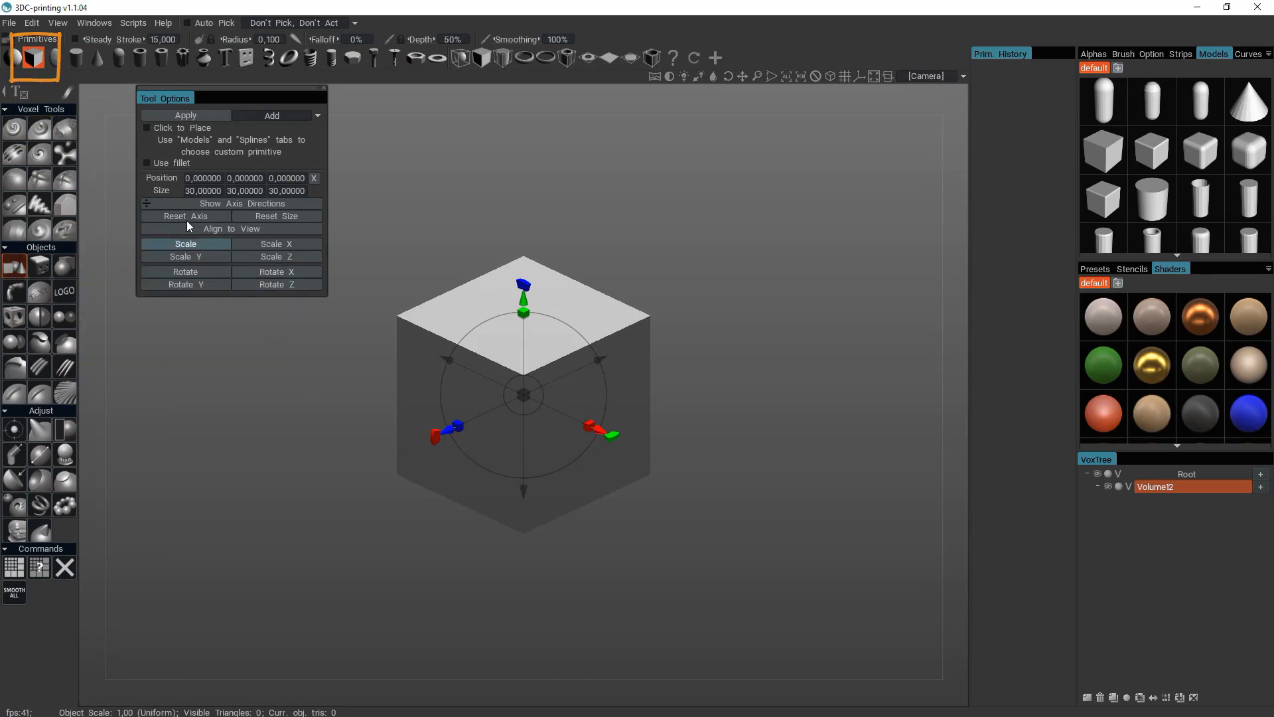
left_click(288, 192)
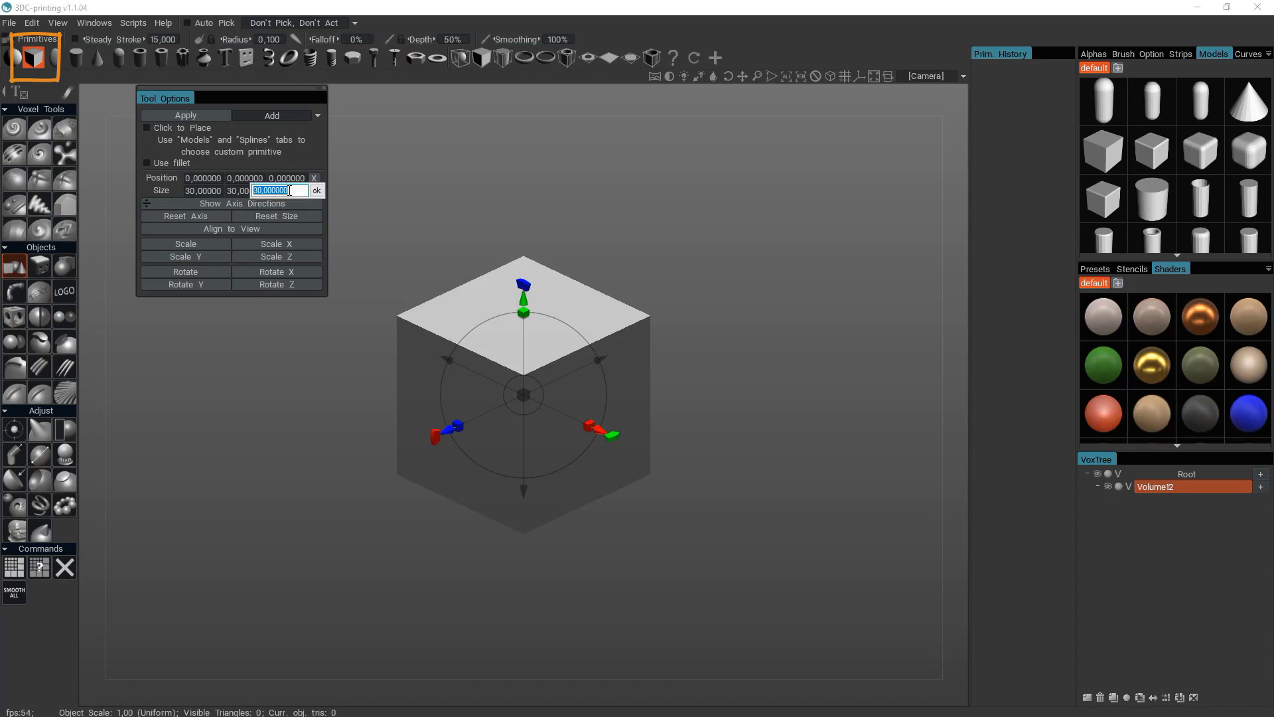
type("50")
key("Return")
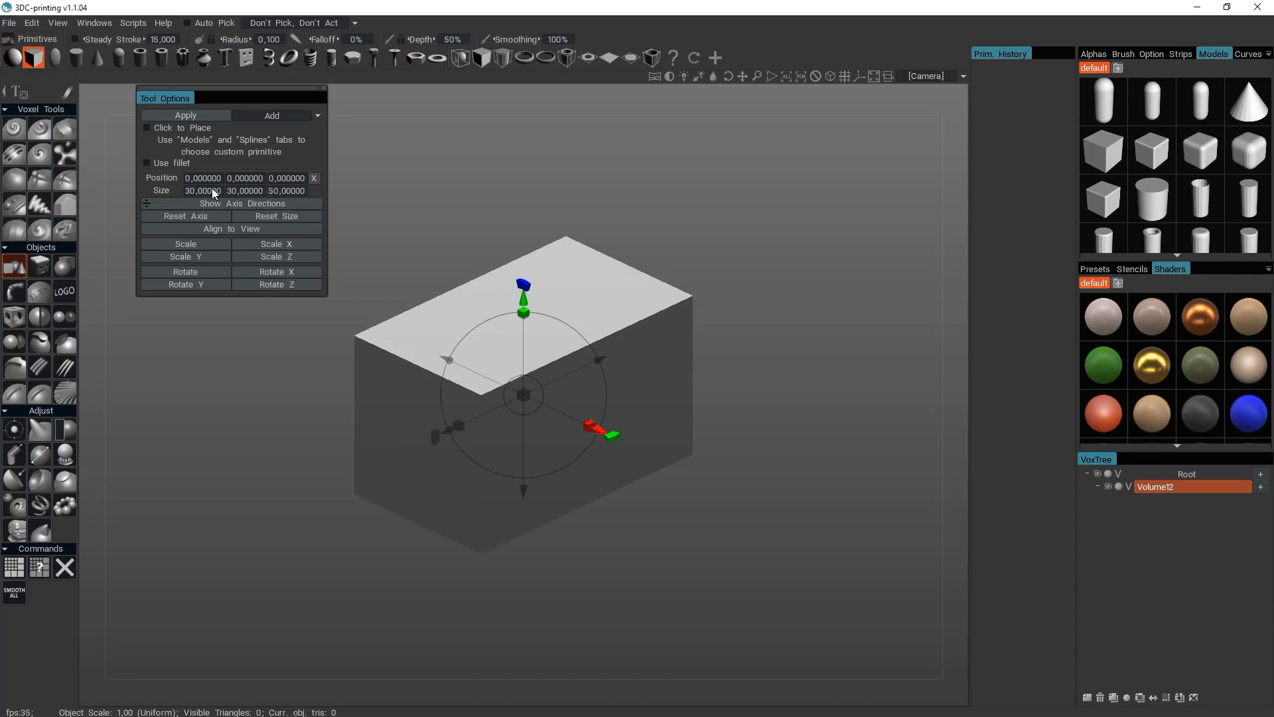
left_click(243, 191)
type("5")
key("Return")
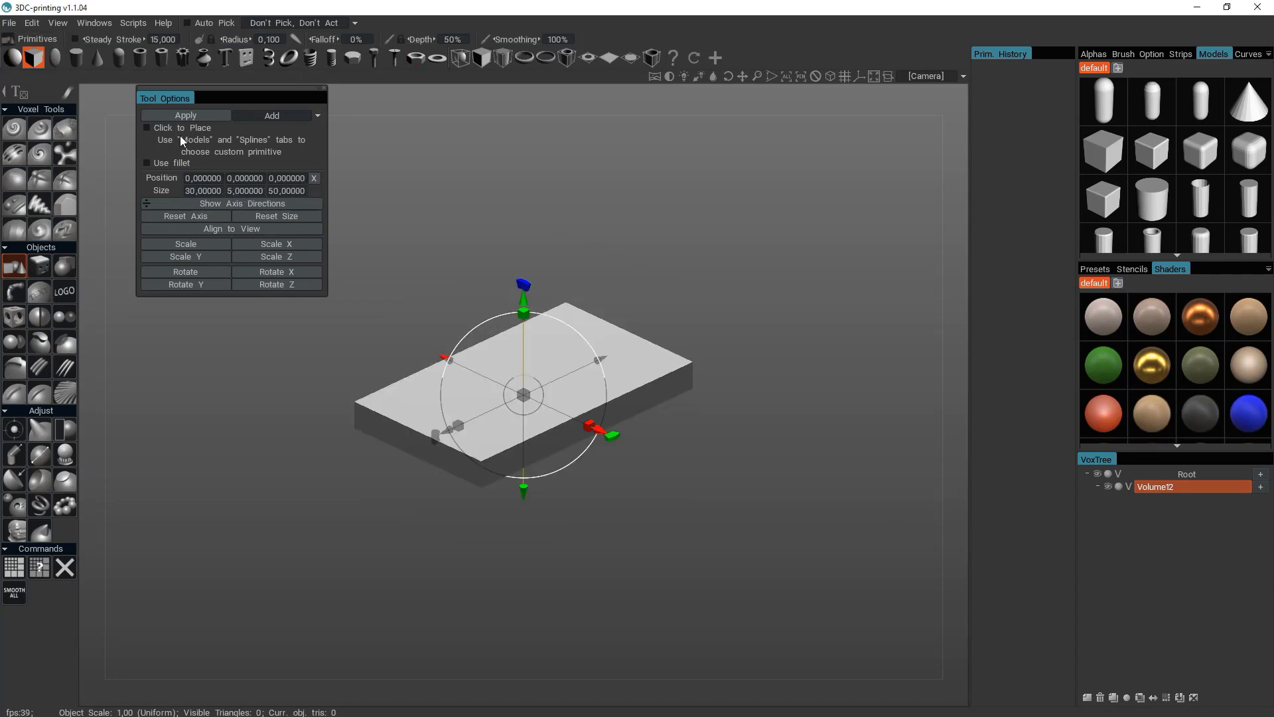
left_click(186, 117)
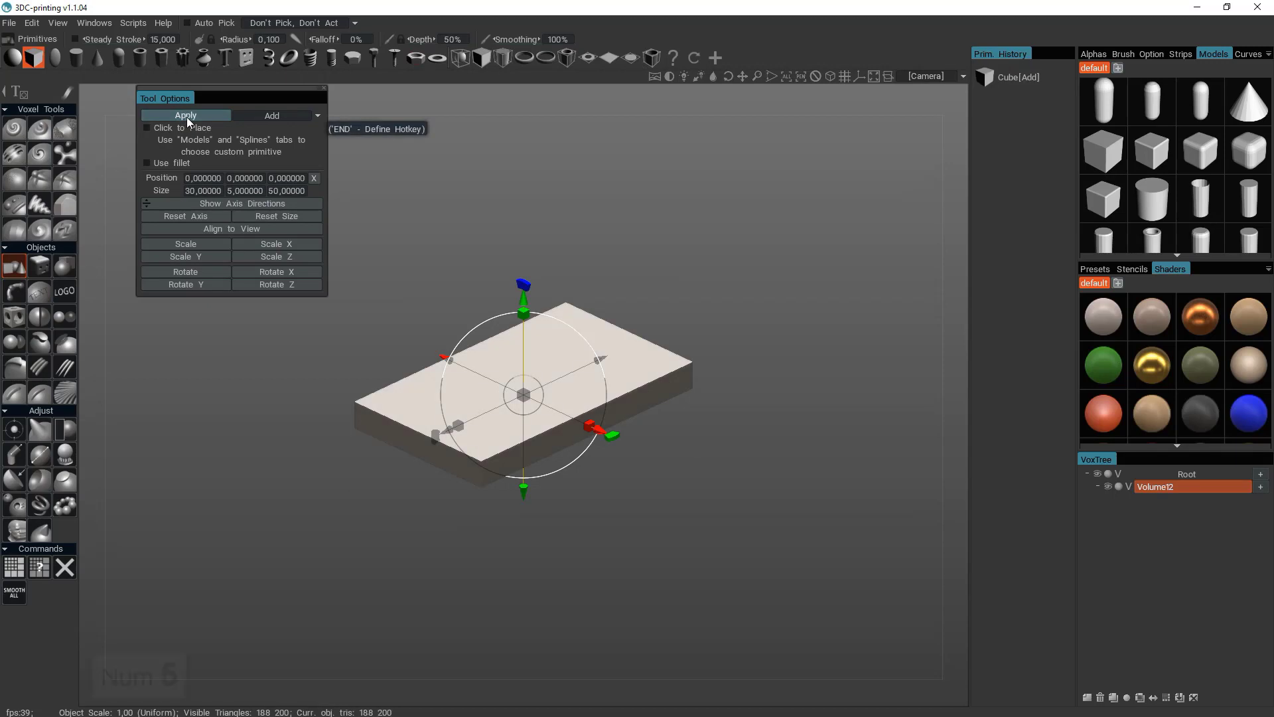
- Look at the plate from above in orthographic projection and limit the depth of the circular Cut Off stroke to 2
key("KP_5")
scroll(364, 393, "up", 3)
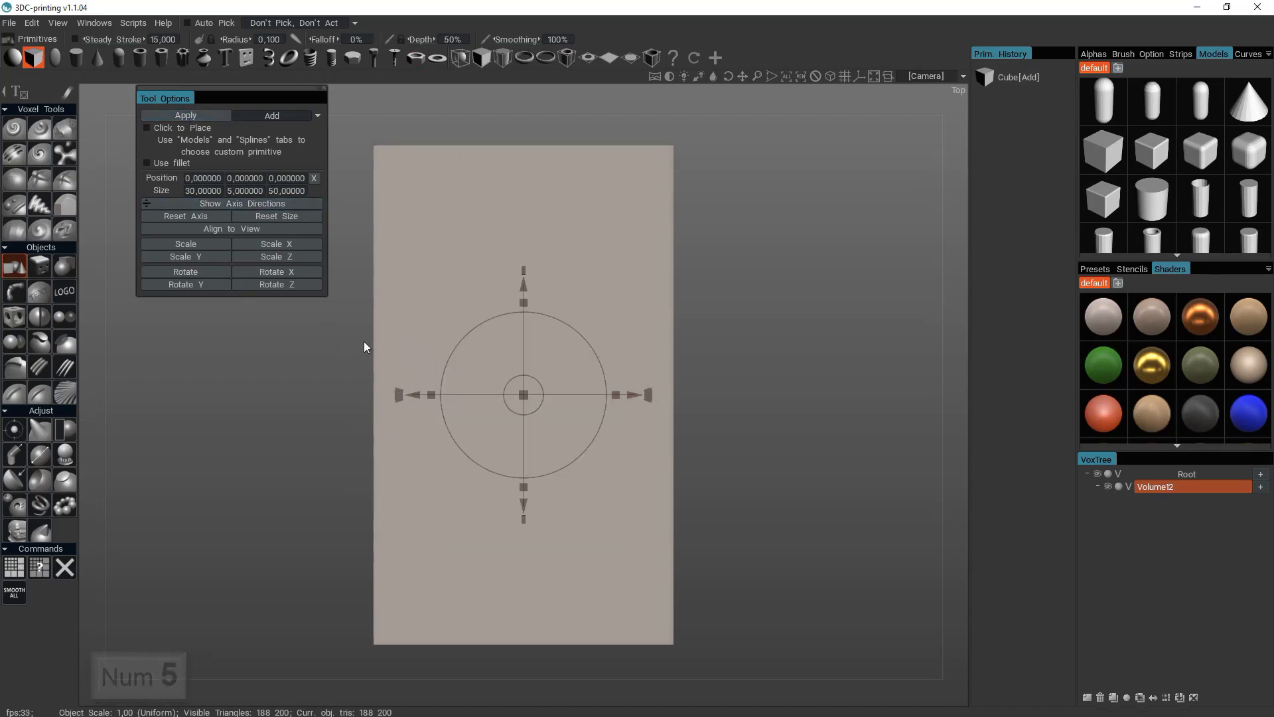
middle_click_drag(364, 342, 446, 425)
right_click_drag(445, 425, 423, 334)
middle_click_drag(389, 335, 352, 340)
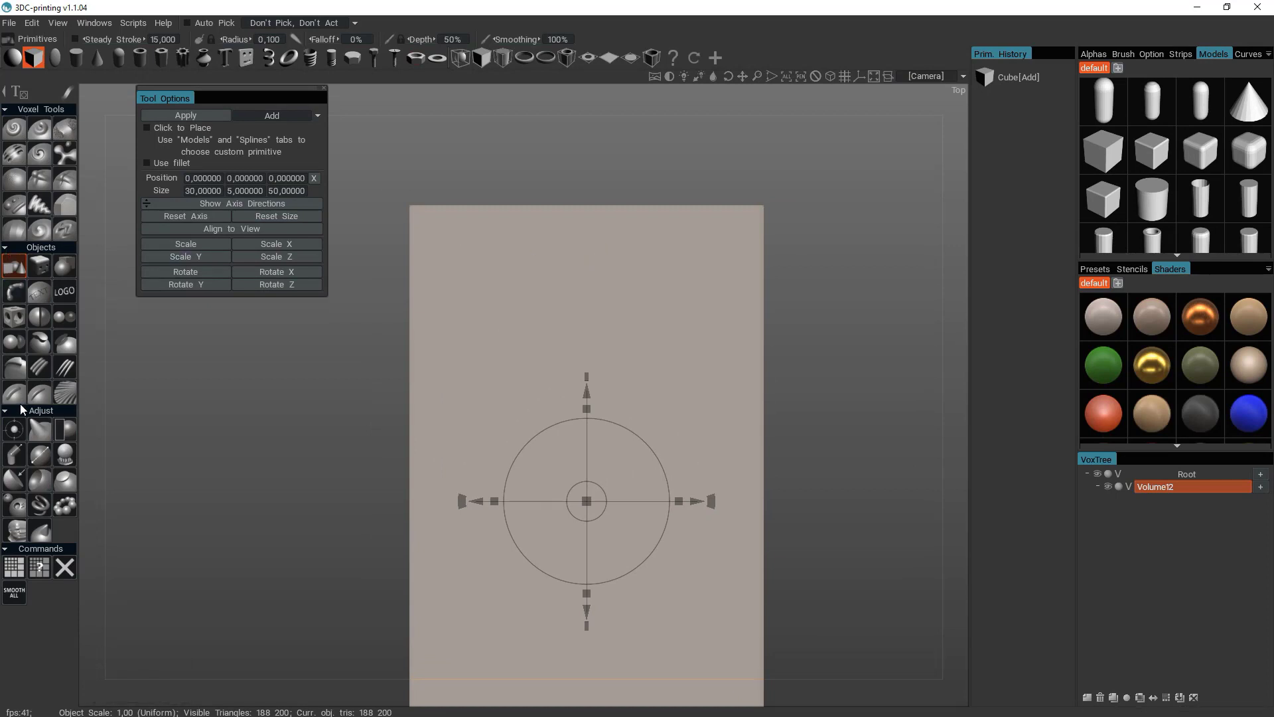
left_click(65, 433)
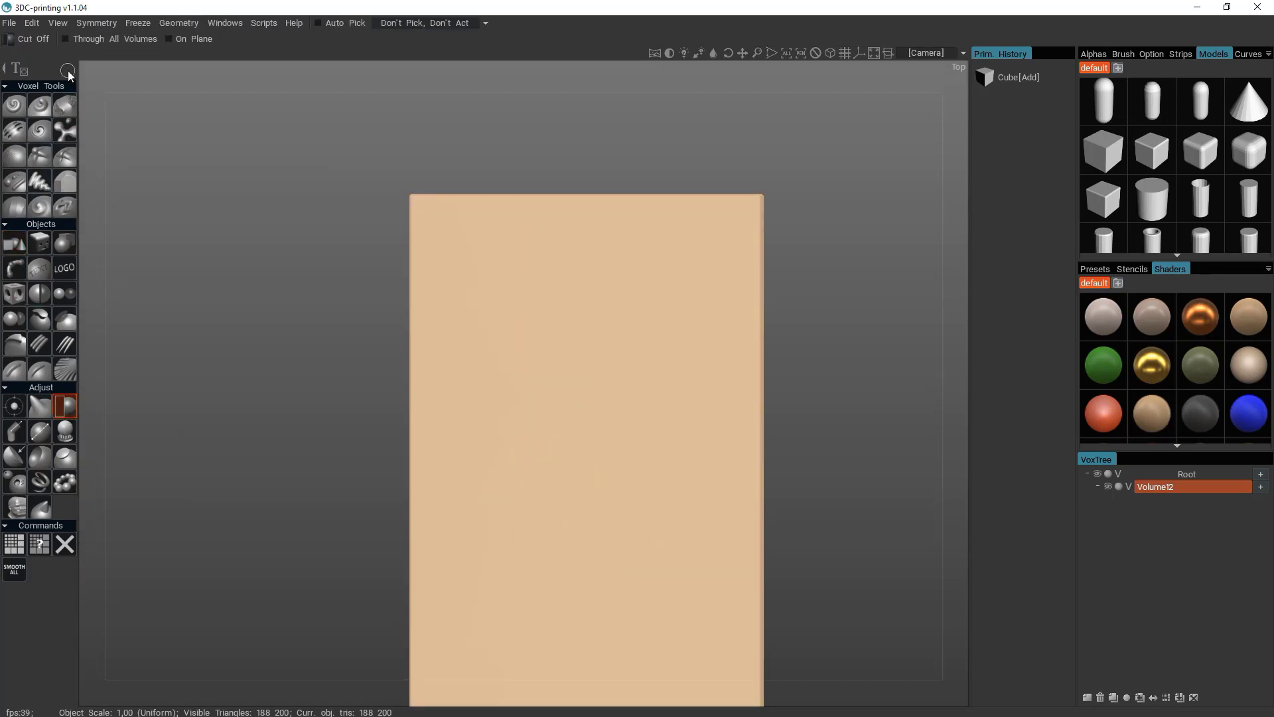
mouse_move(68, 70)
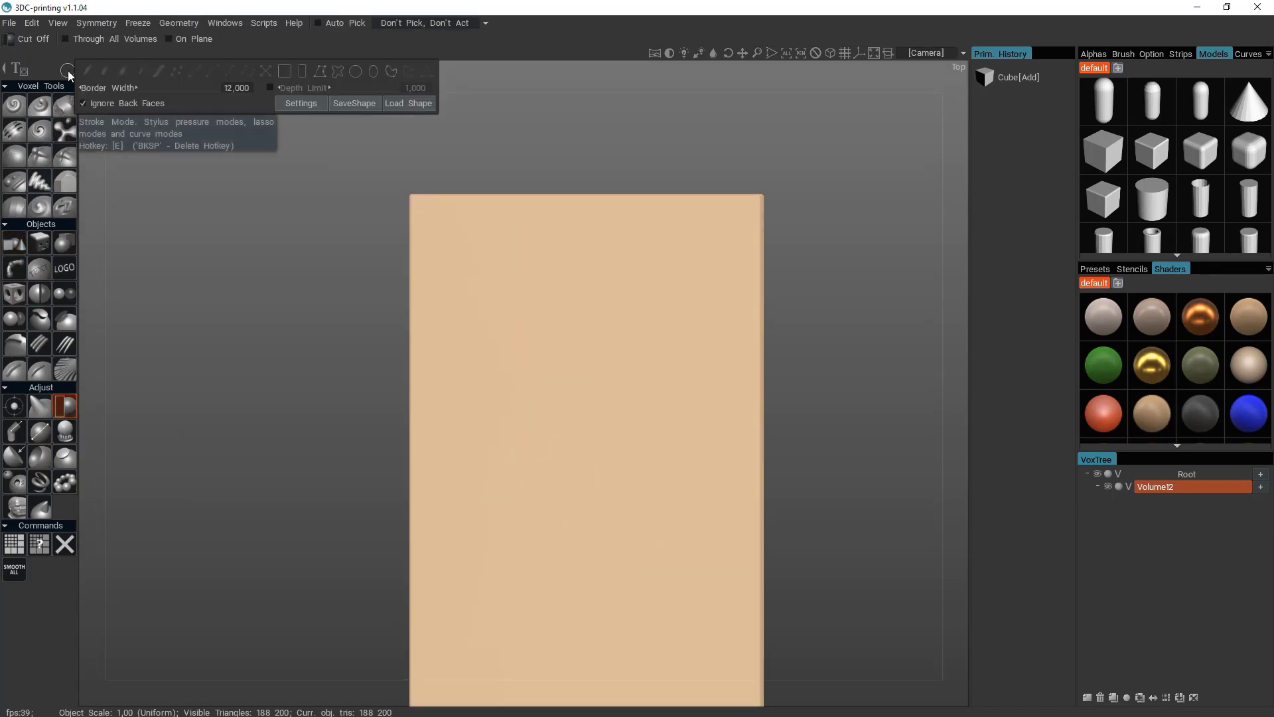
left_click(270, 89)
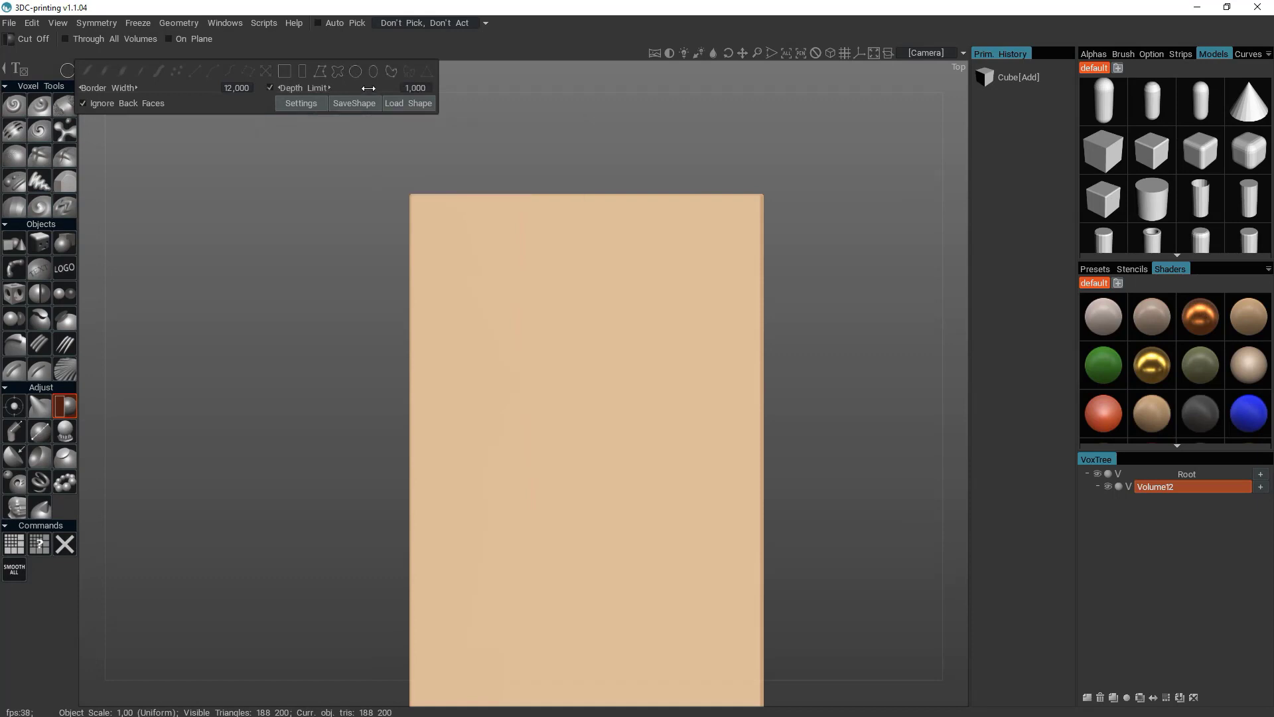
left_click(415, 91)
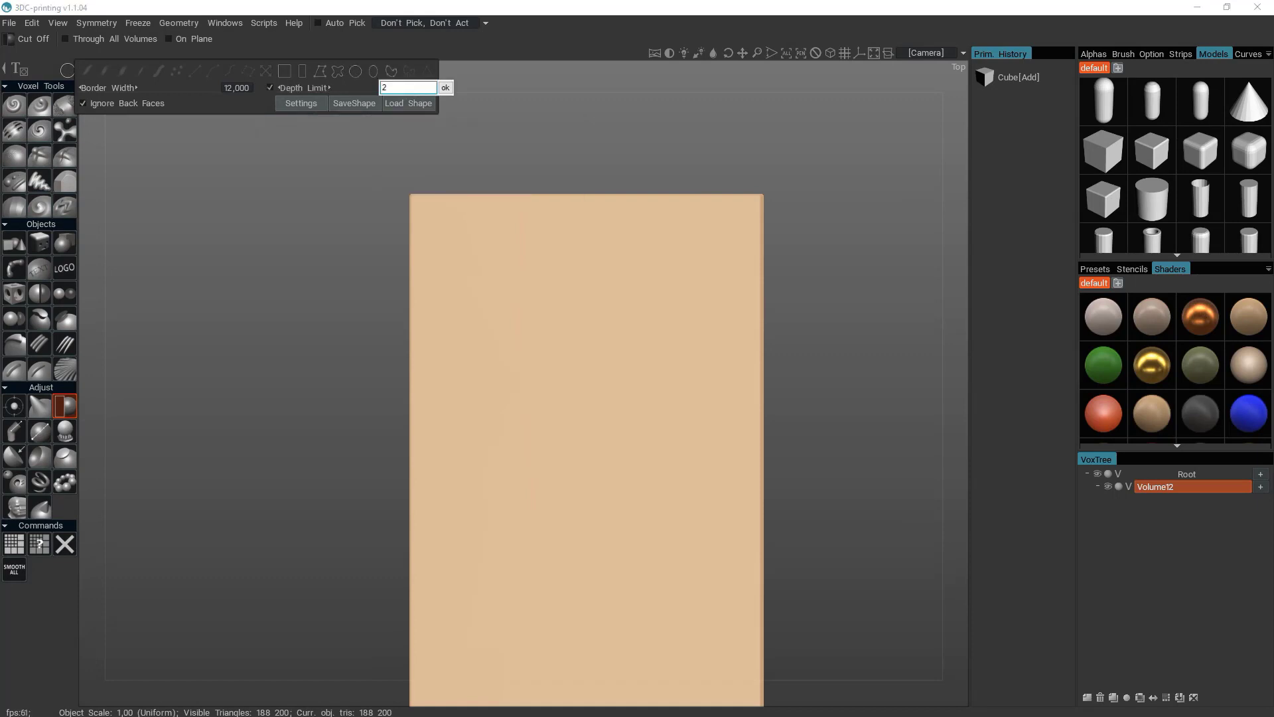
type("2")
key("Return")
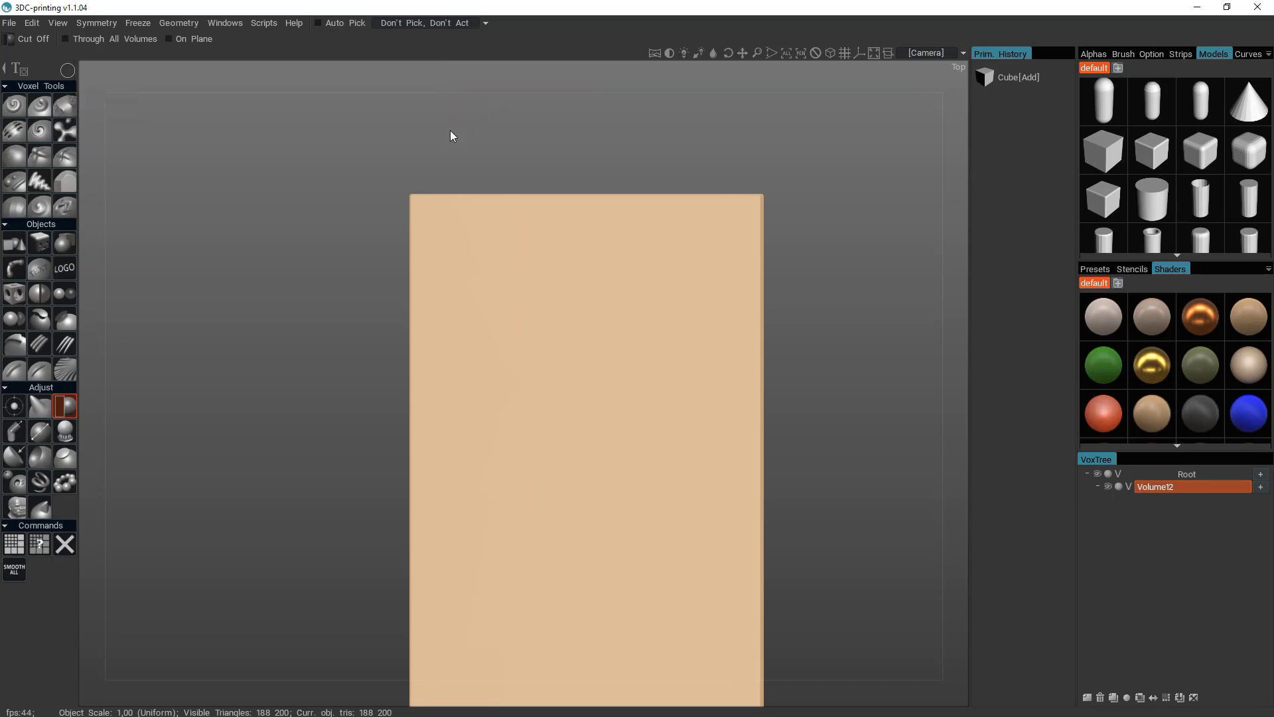
- Show the 3D grid and enable snapping to it
left_click(58, 24)
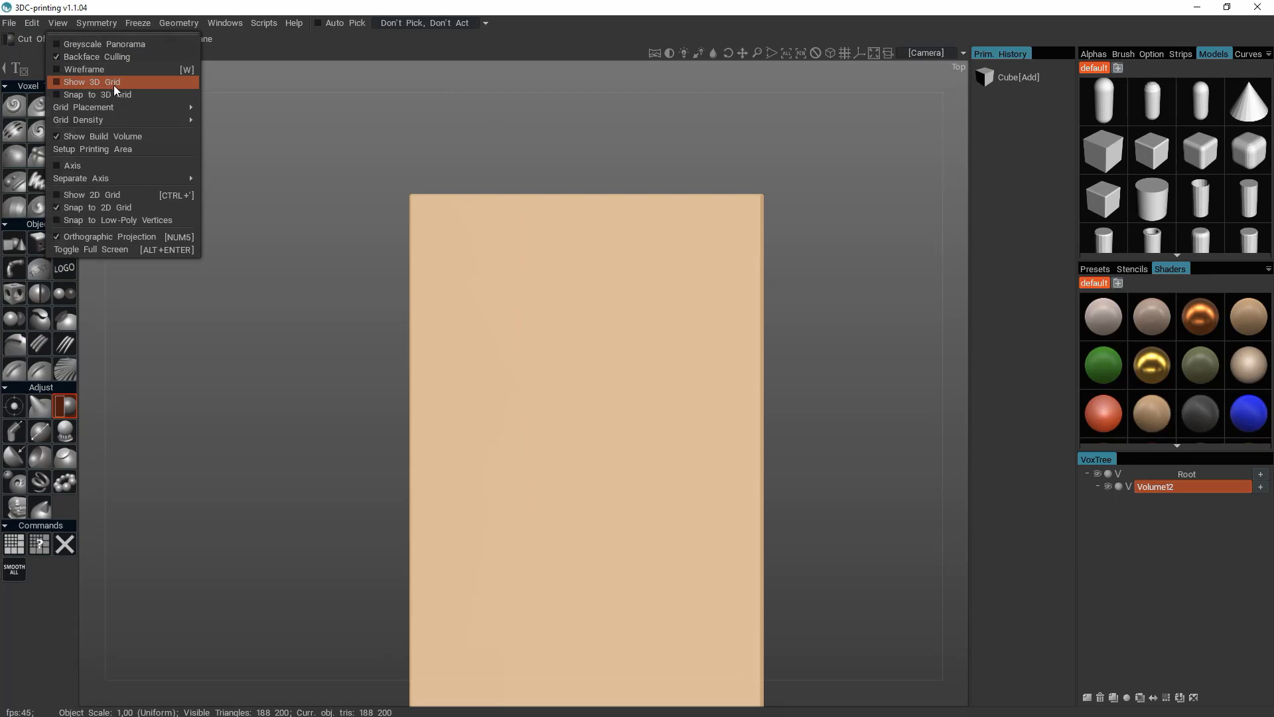
left_click(57, 85)
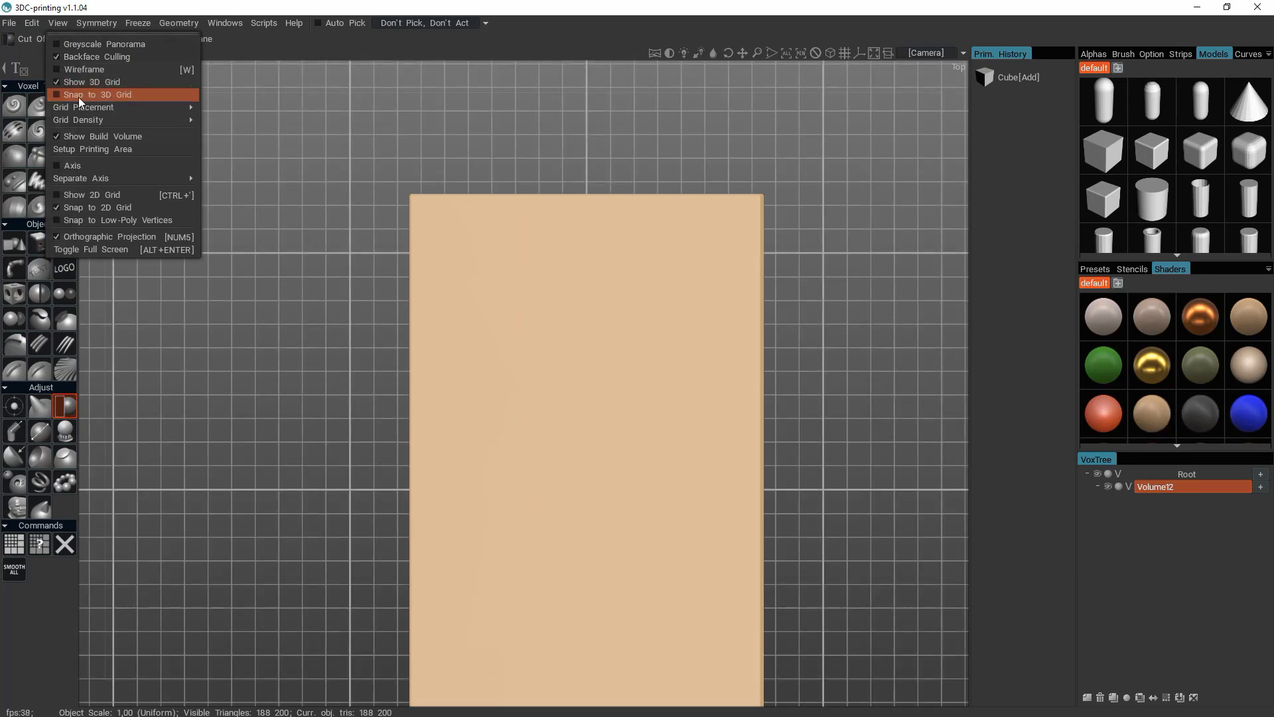
left_click(59, 99)
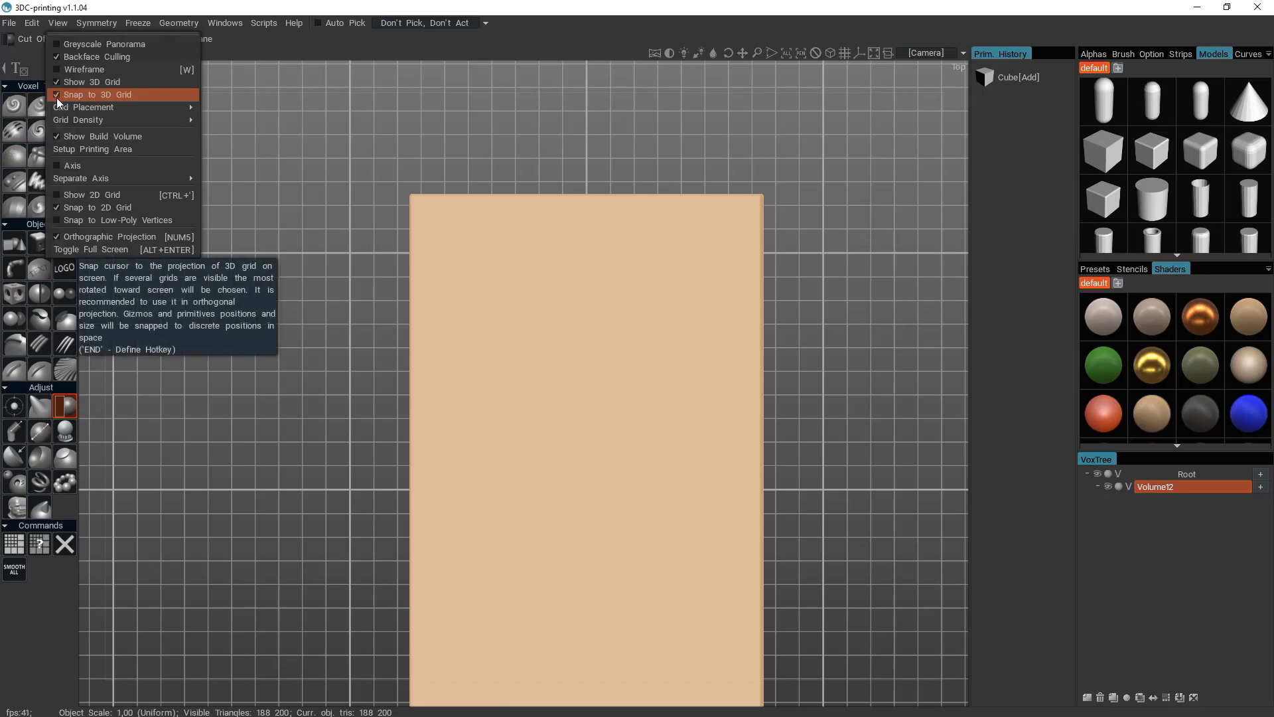
- Customize the grid density with a grid step of 1
left_click(58, 23)
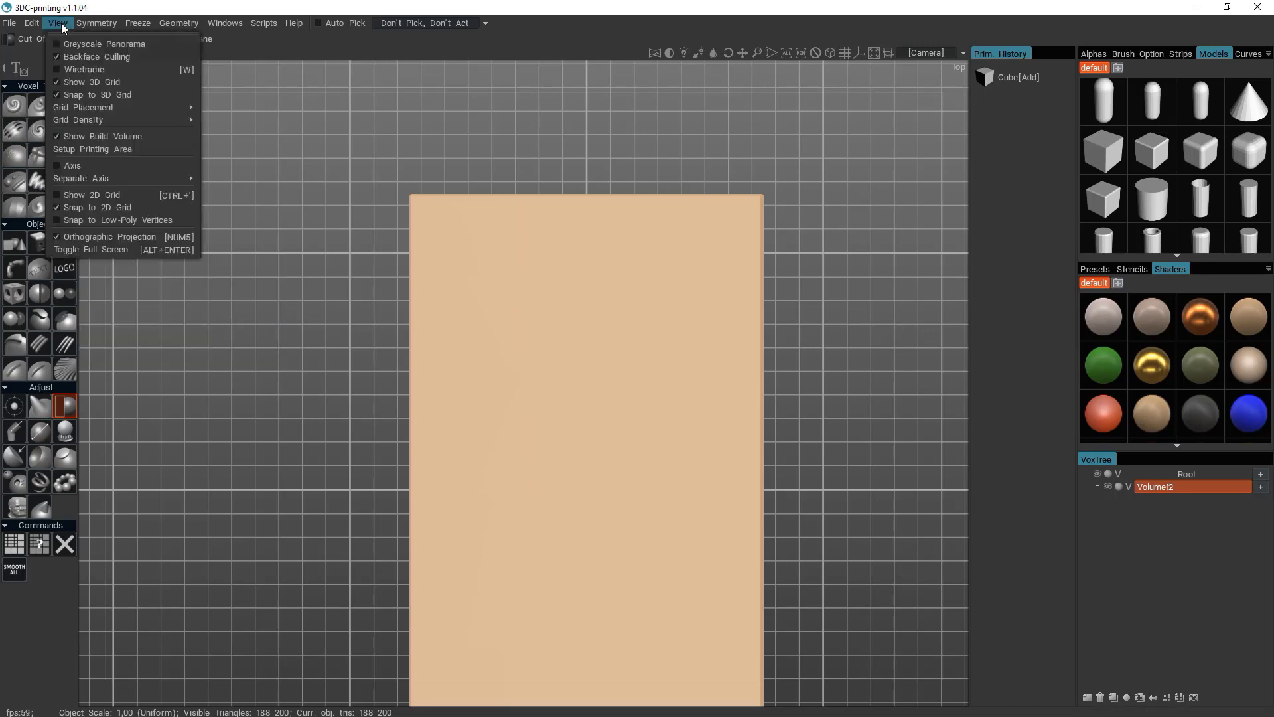
mouse_move(96, 124)
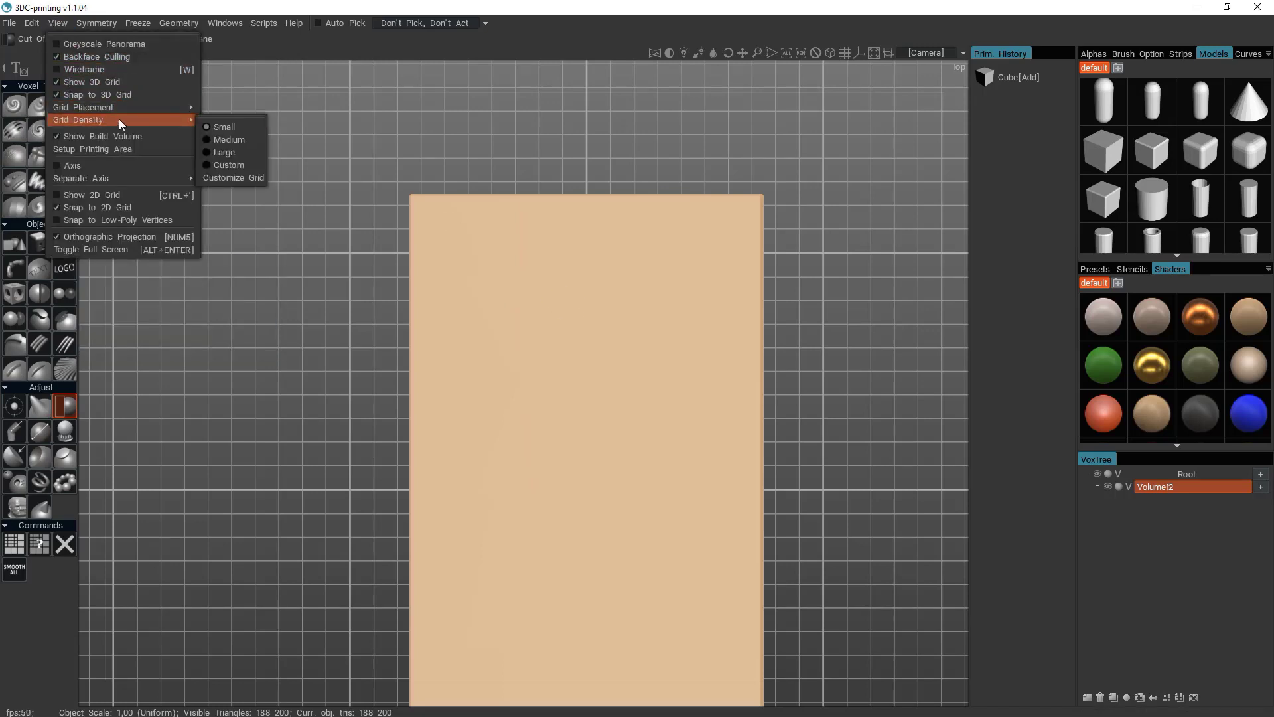
left_click(227, 178)
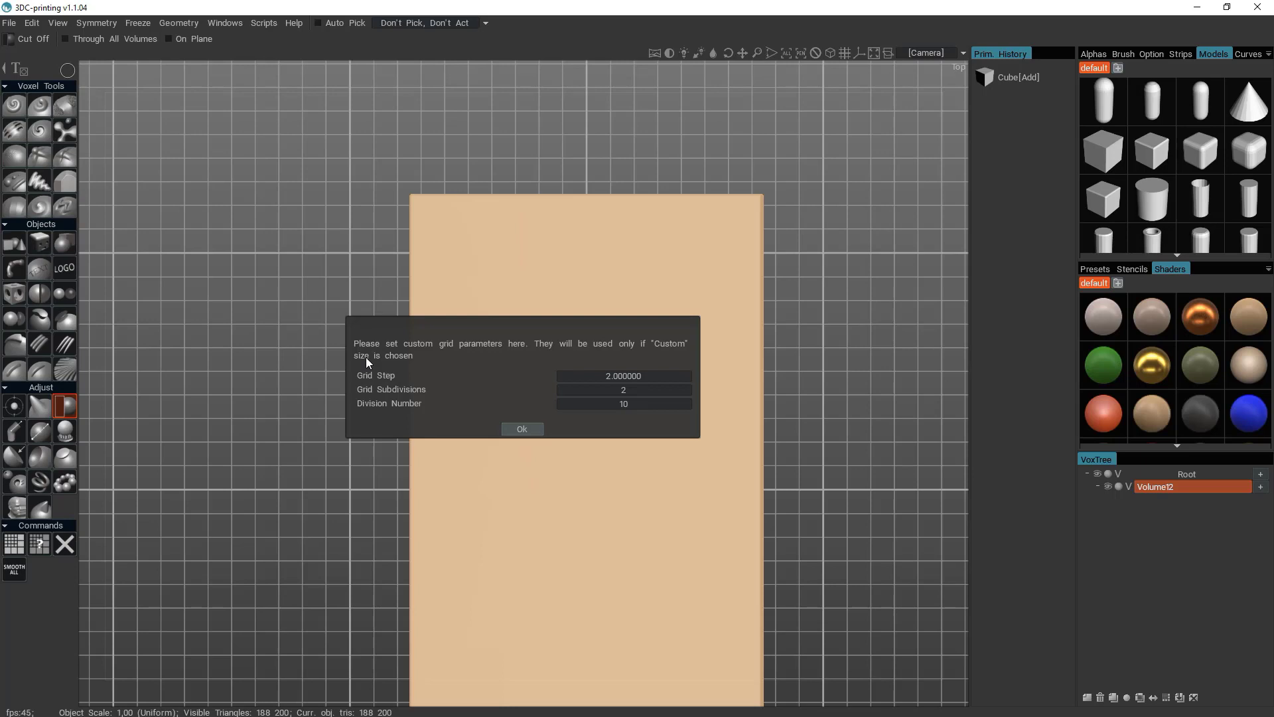
left_click(623, 375)
type("1")
key("Return")
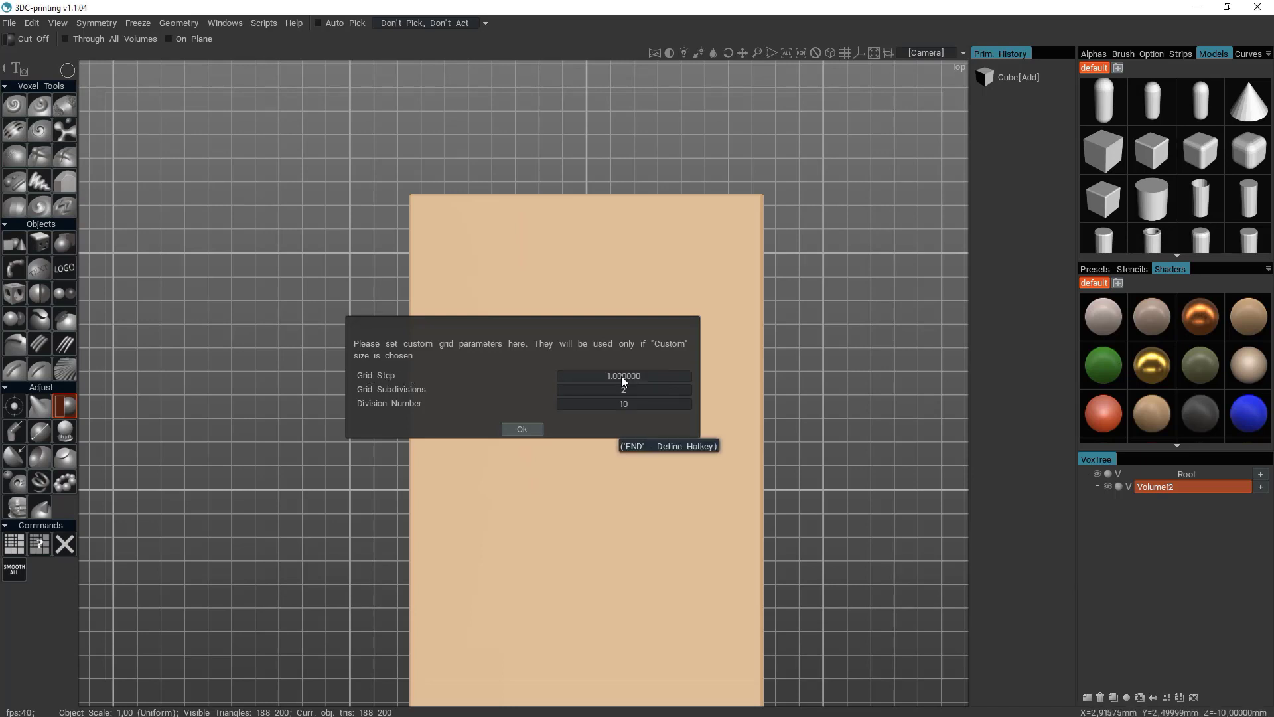
left_click(523, 429)
- Cut a circular recess about 3 mm in radius on the plate's centerline, about 5 mm below its upper edge
scroll(427, 307, "up", 3)
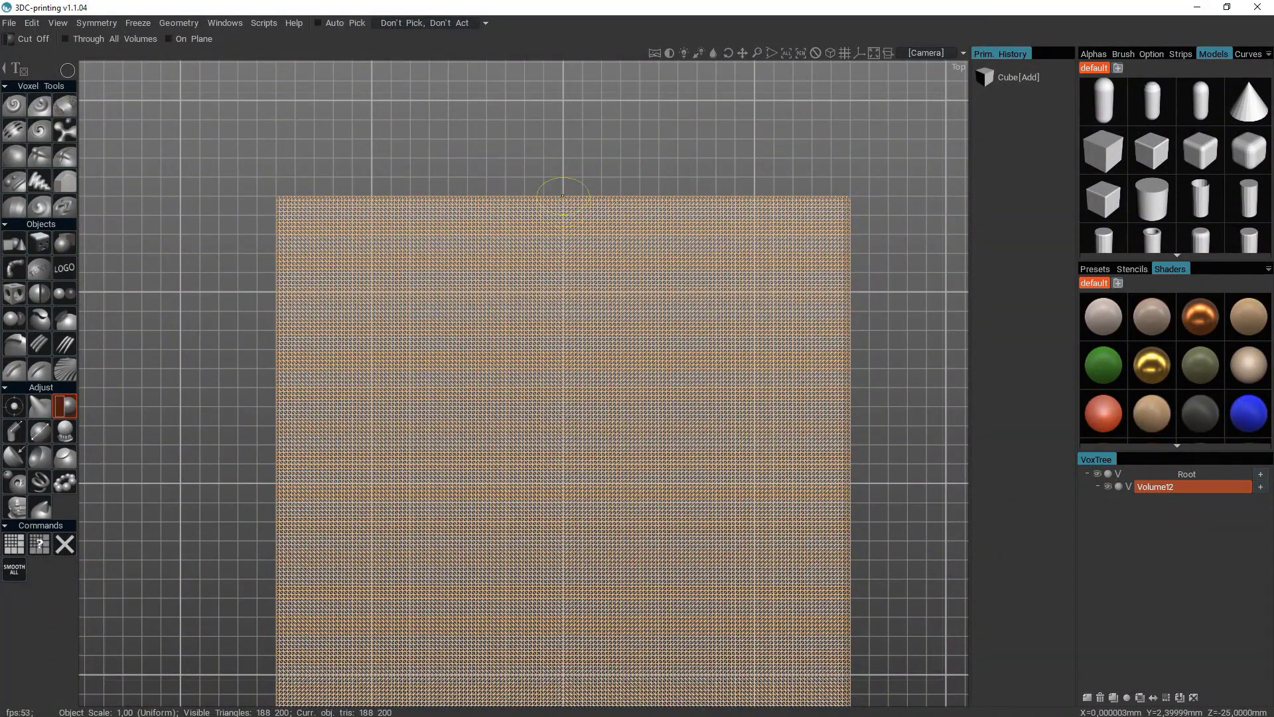
right_click_drag(567, 290, 612, 290)
left_click_drag(611, 291, 621, 291)
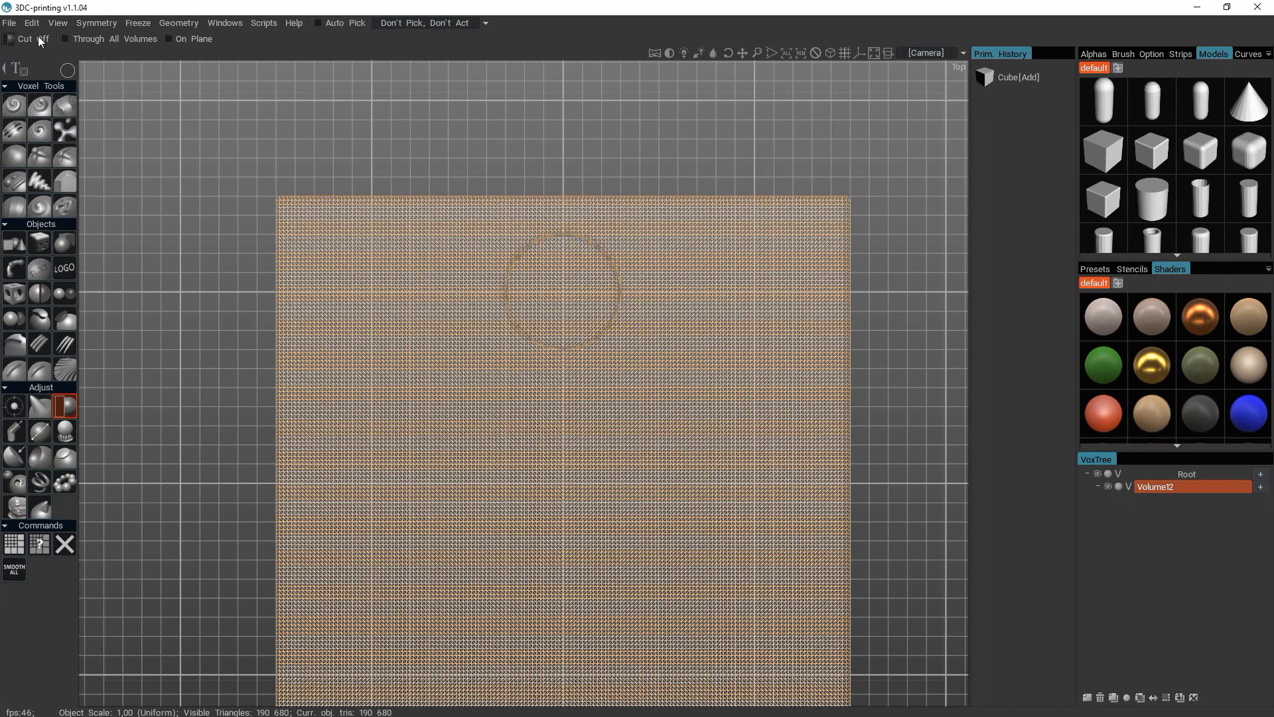
- Turn off the depth limit and cut a concentric through hole about 2 mm in radius inside the circular recess
mouse_move(71, 73)
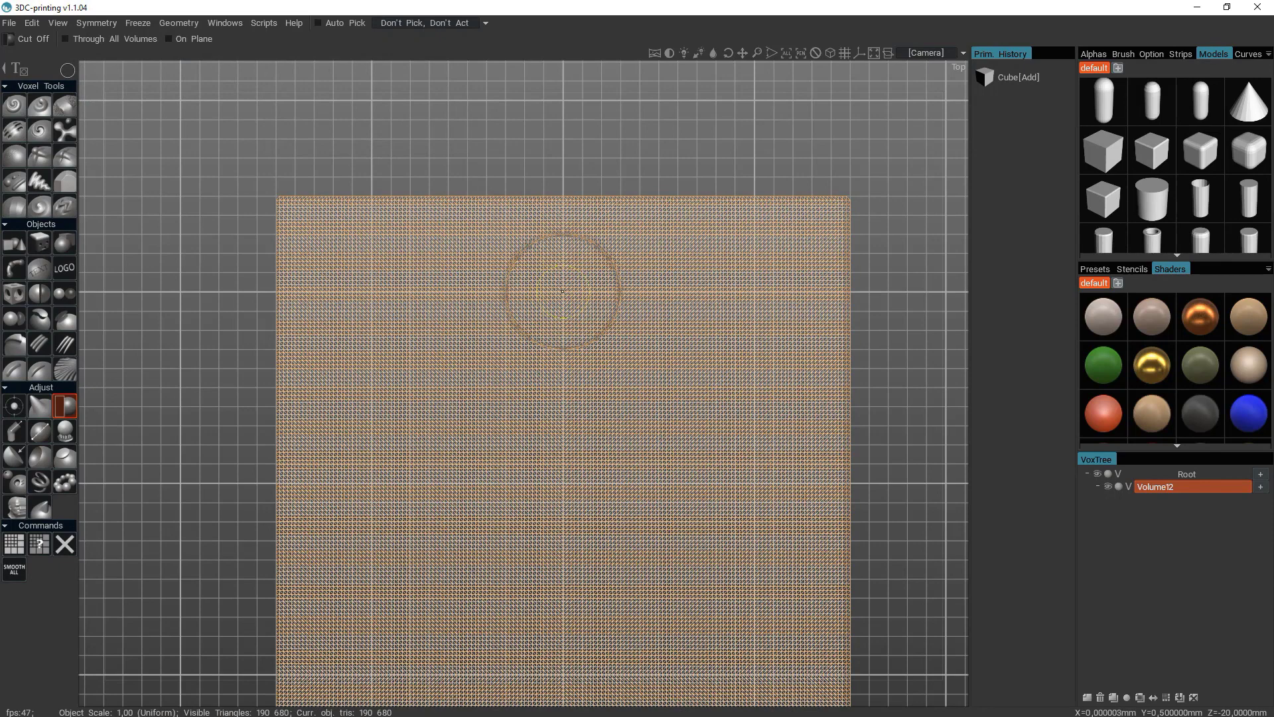
left_click_drag(562, 291, 601, 292)
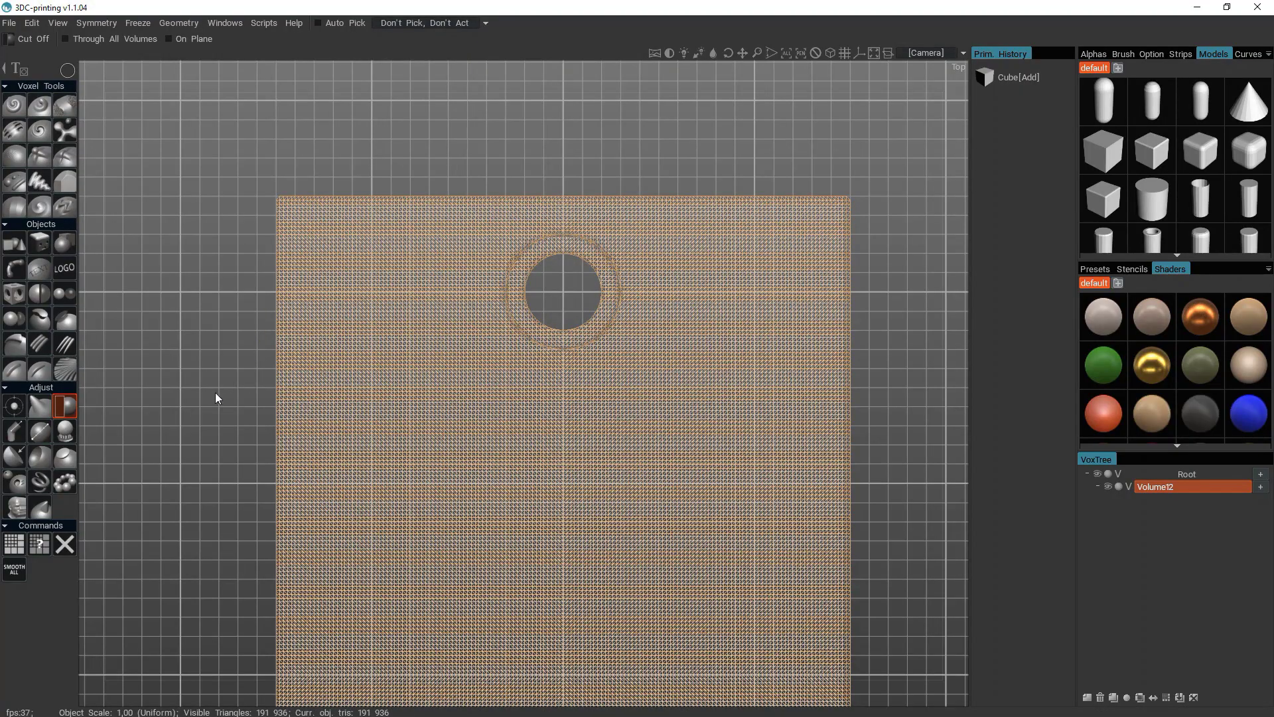
left_click_drag(216, 398, 187, 312)
key("KP_7")
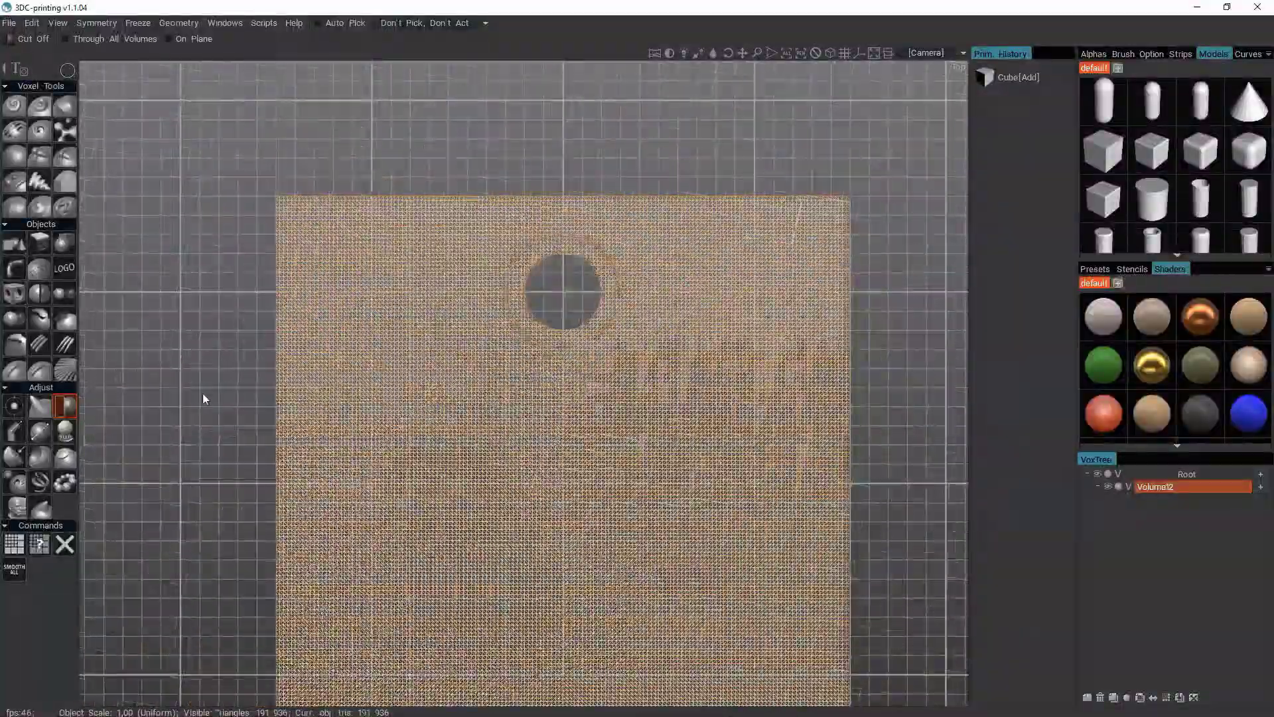
- Enable mirror symmetry along the X axis
scroll(196, 338, "down", 4)
middle_click_drag(231, 364, 217, 276)
scroll(227, 389, "down", 2)
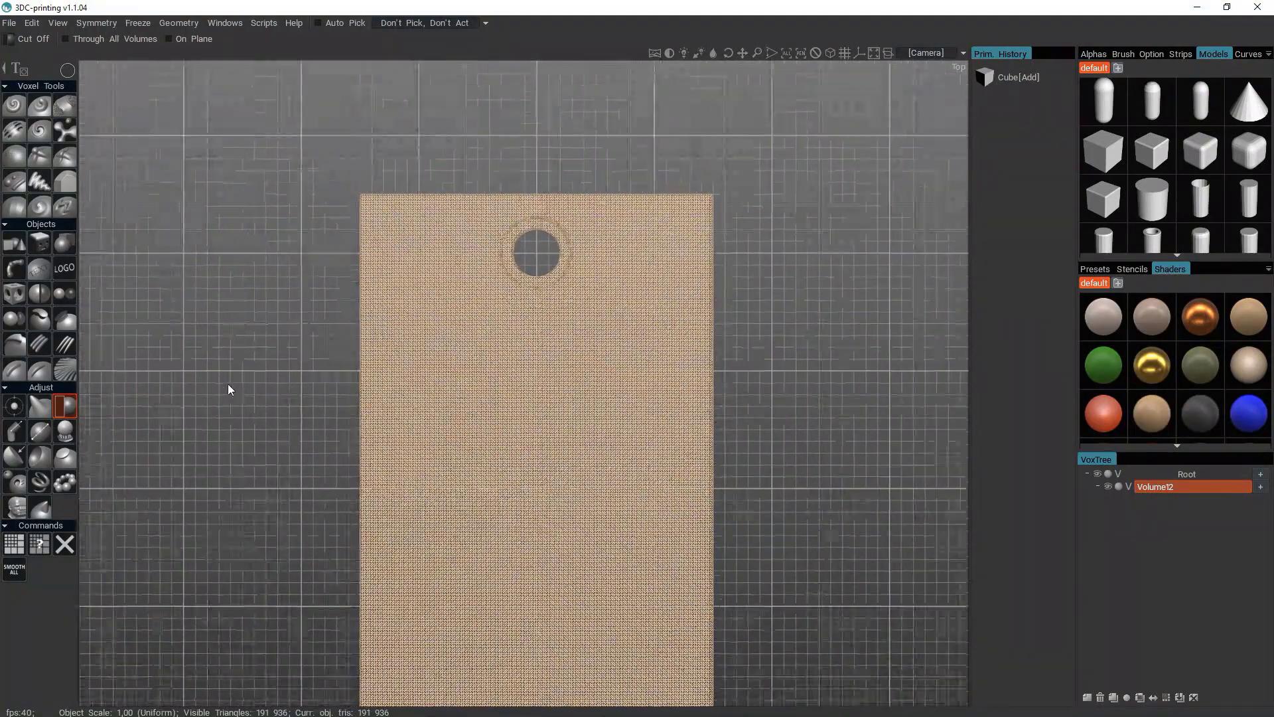
key("s")
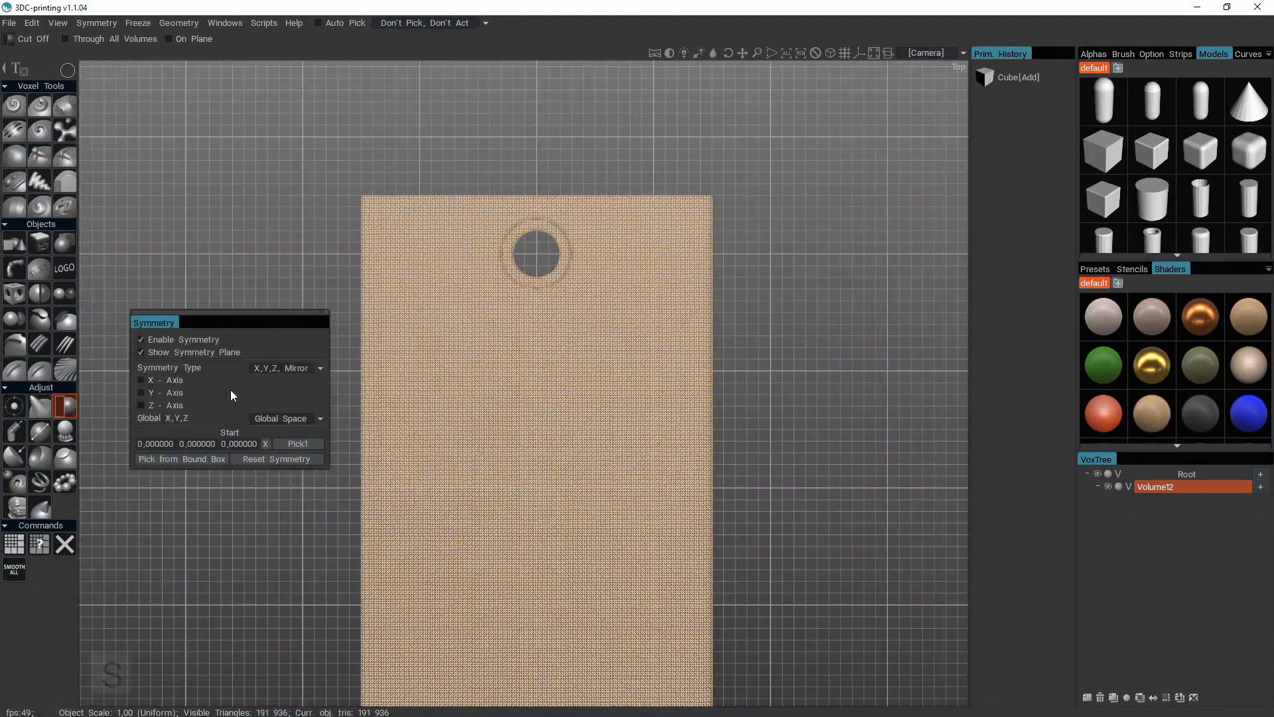
left_click(142, 382)
key("s")
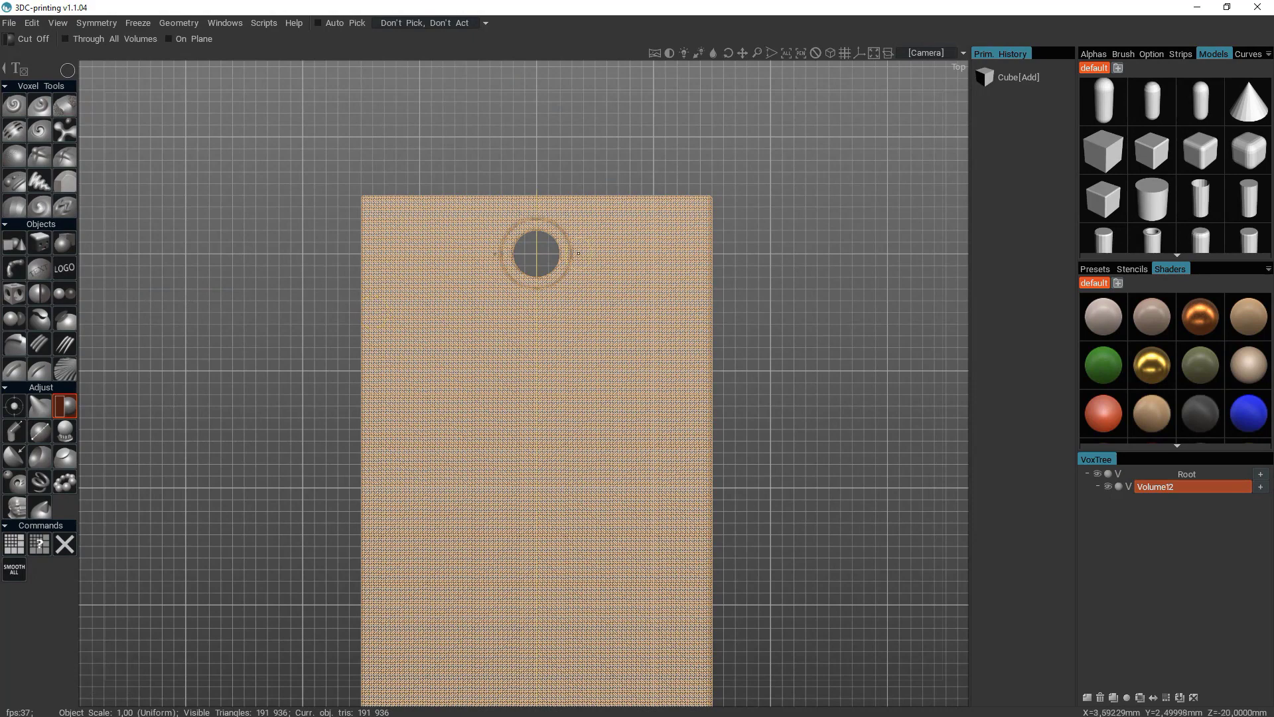
- With a closed point-by-point cut shape, trace a stepped, notched contour around one upper corner of the plate, from its upper edge to its side
left_click(67, 70)
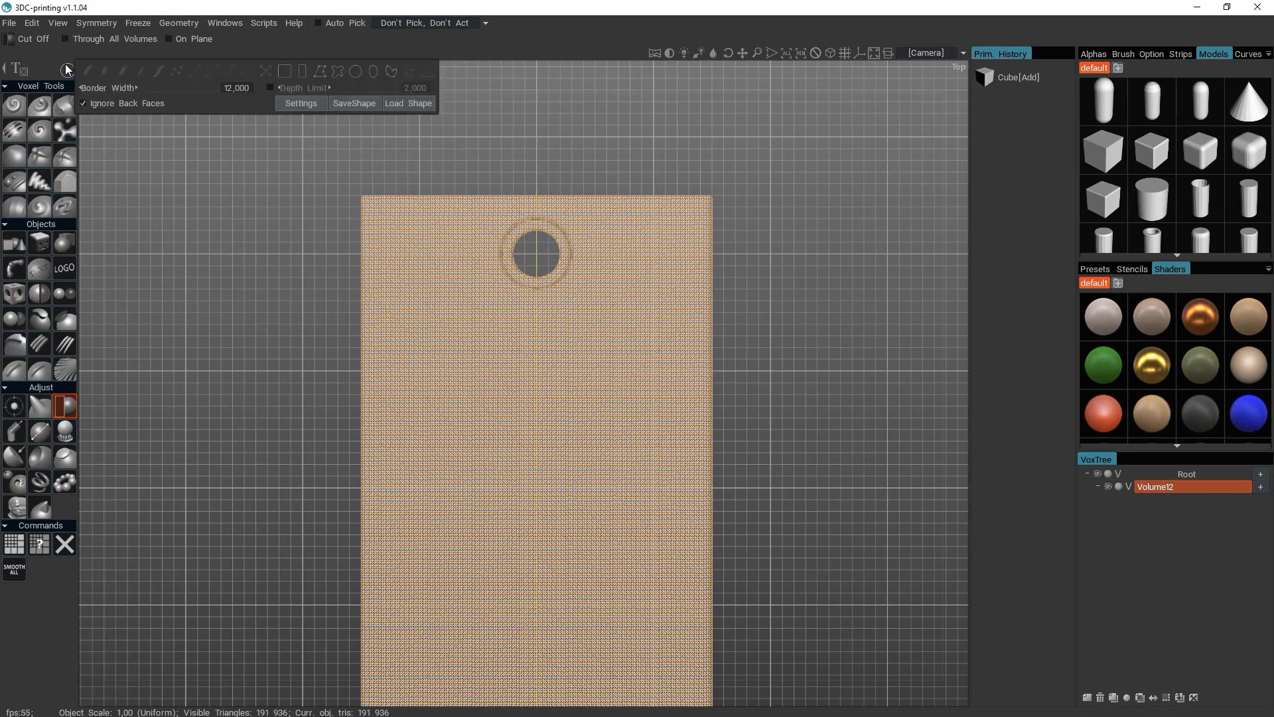
left_click(318, 75)
middle_click_drag(767, 448, 760, 375)
right_click_drag(754, 437, 748, 405)
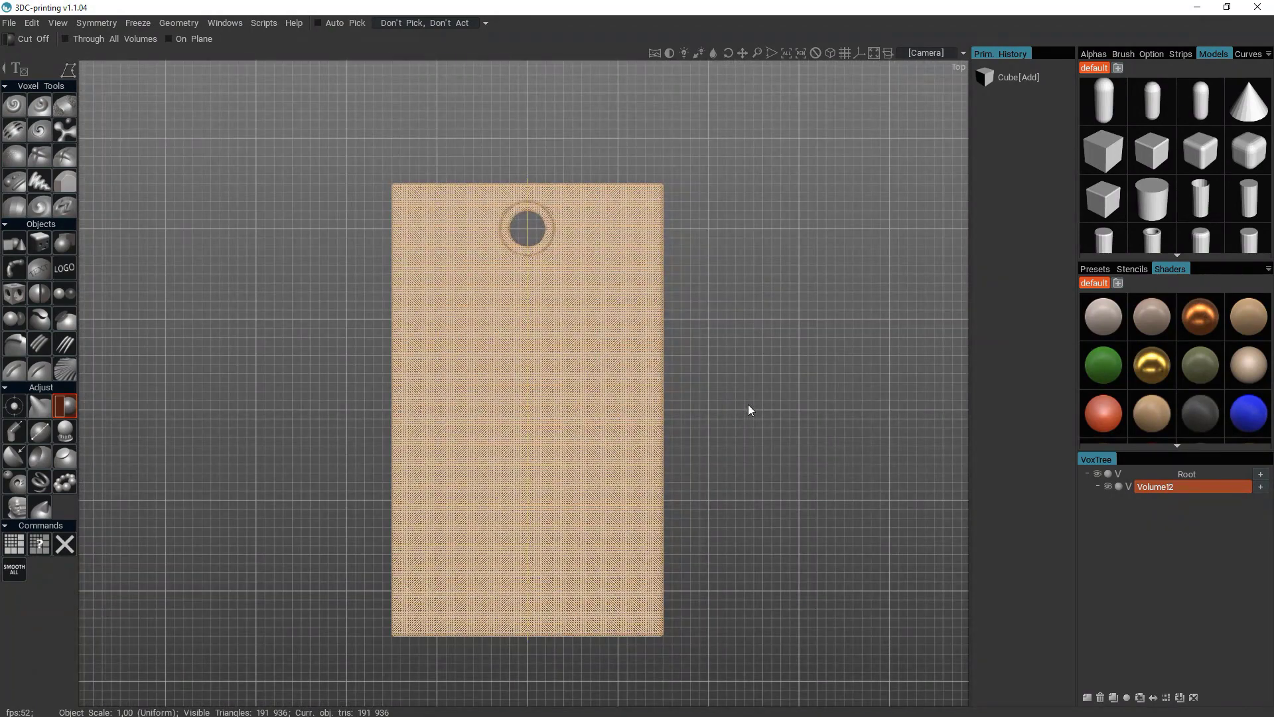
left_click(563, 177)
left_click(563, 193)
left_click(581, 234)
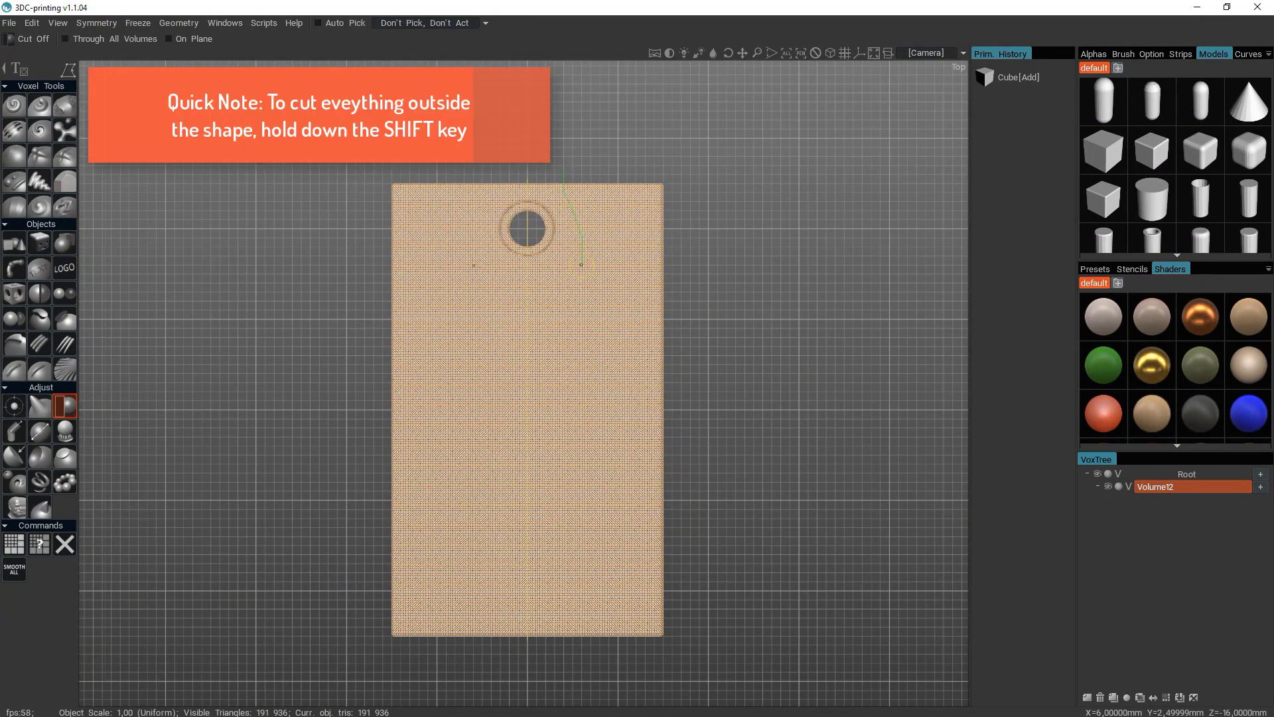
left_click(581, 265)
left_click(619, 298)
left_click(641, 283)
left_click(661, 288)
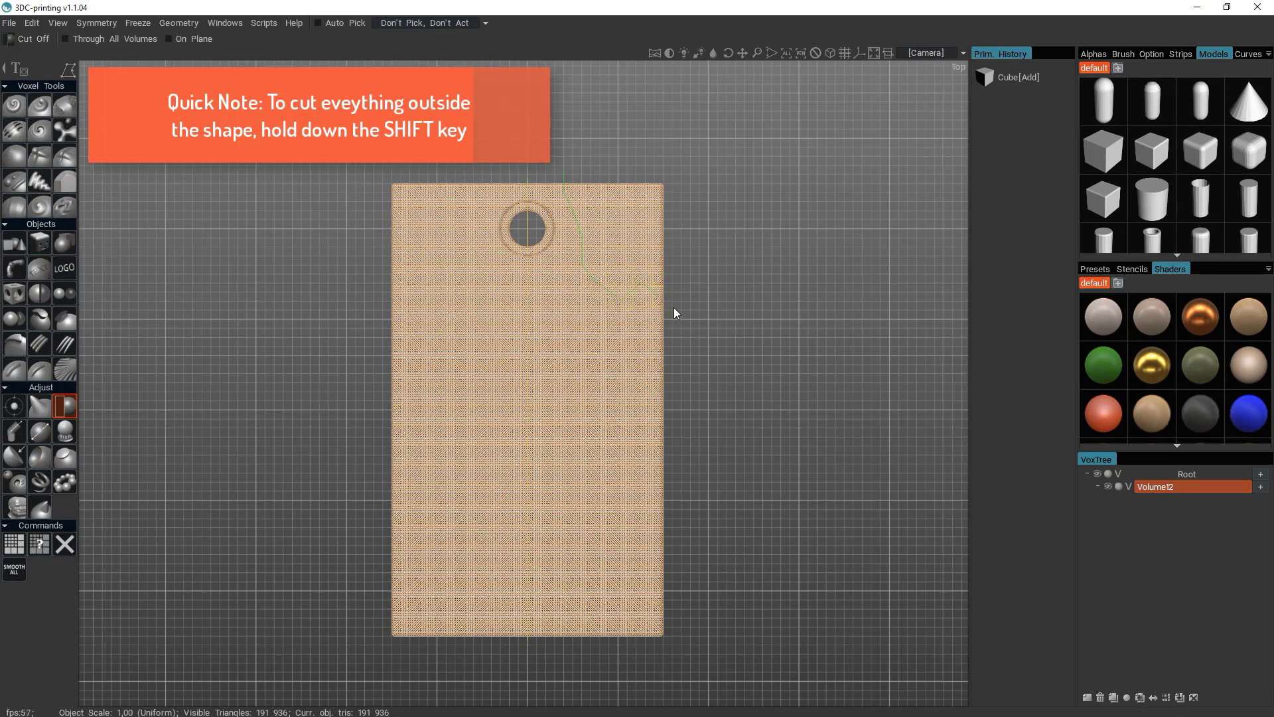
- Continue the contour outside the plate's side and across the lower corner, and close it to cut both mirrored sides of the outline
left_click(673, 566)
left_click(654, 566)
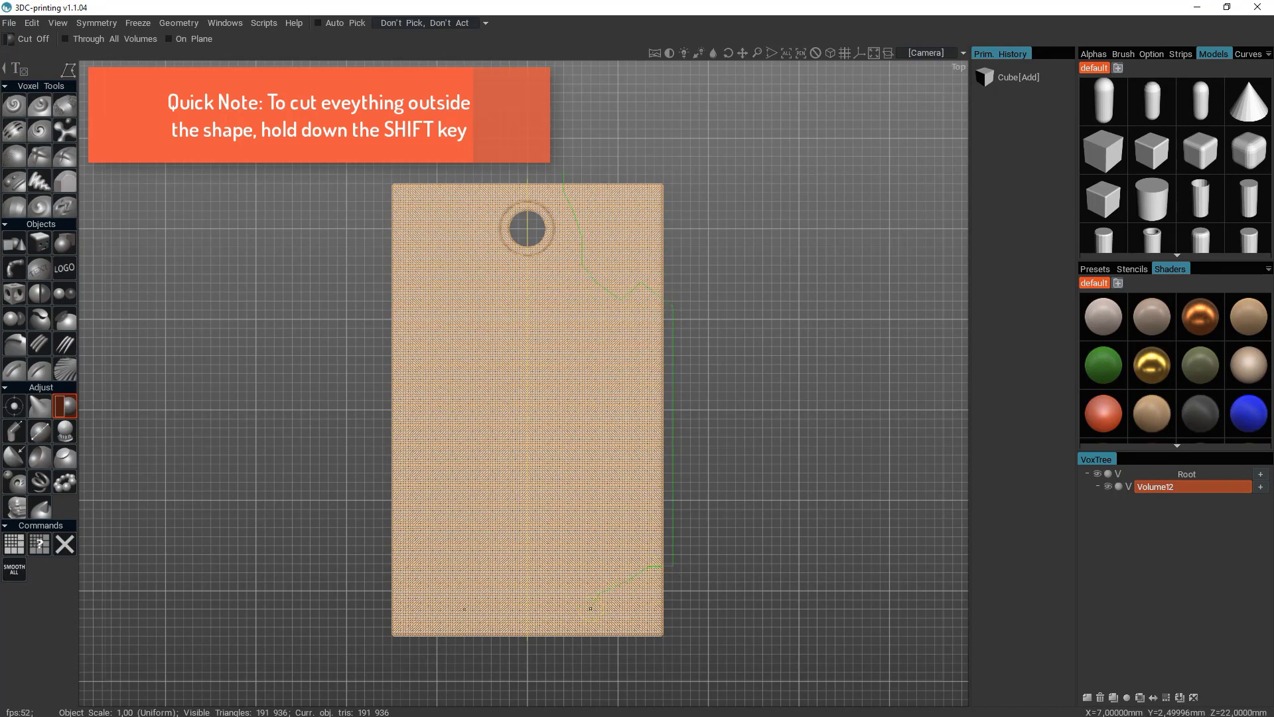
left_click(578, 622)
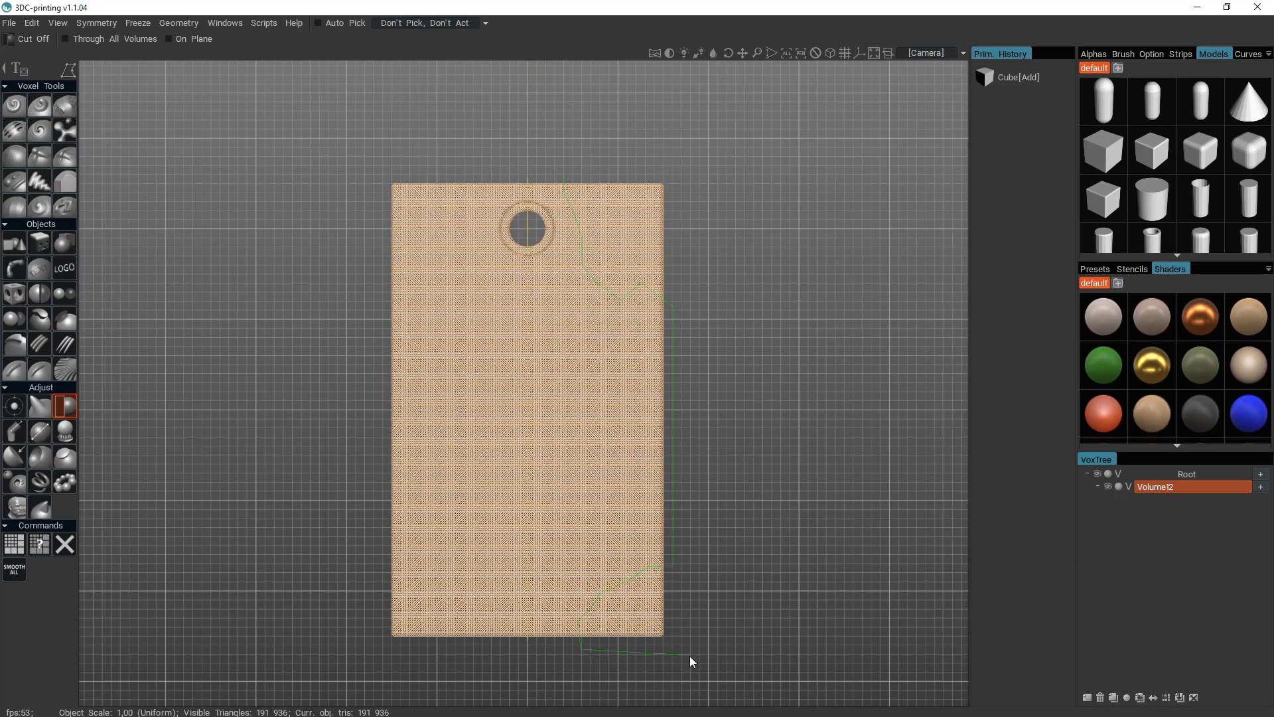
left_click(564, 171)
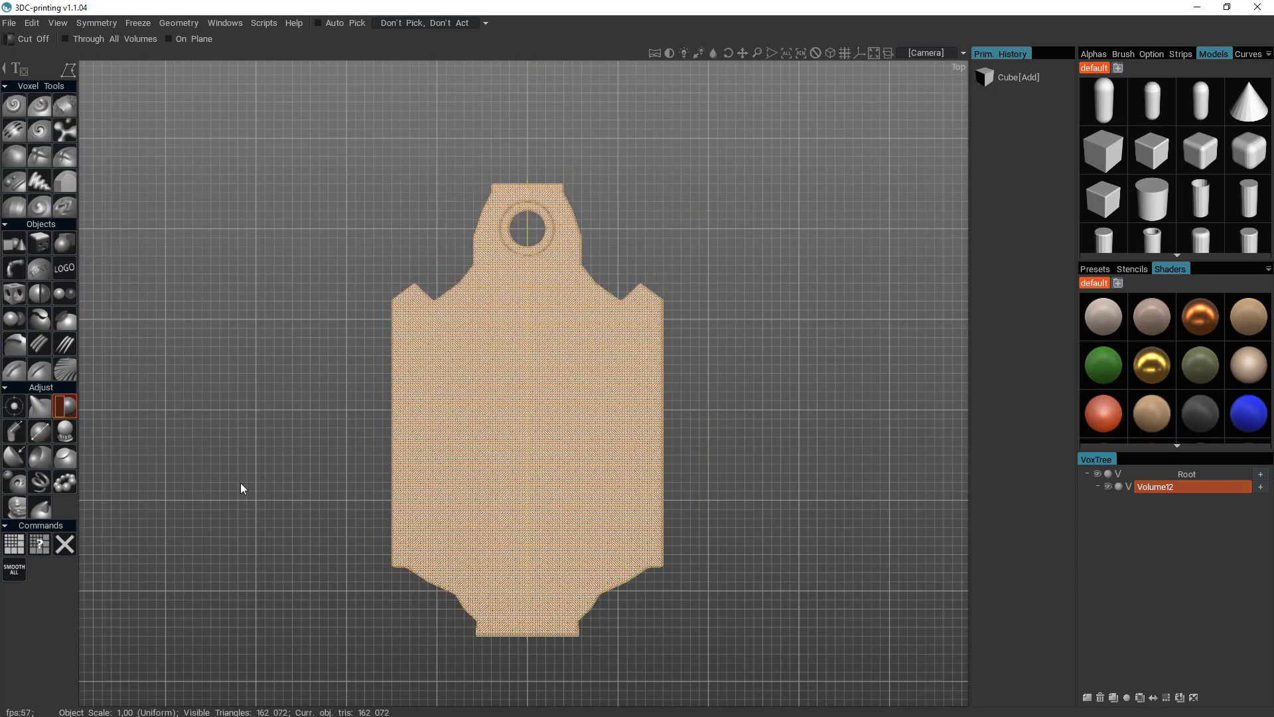
- Start a cylinder primitive in the top view and set its radius to 3 mm
left_click_drag(241, 488, 205, 367, "alt")
key("KP_7")
left_click(11, 244)
left_click(78, 59)
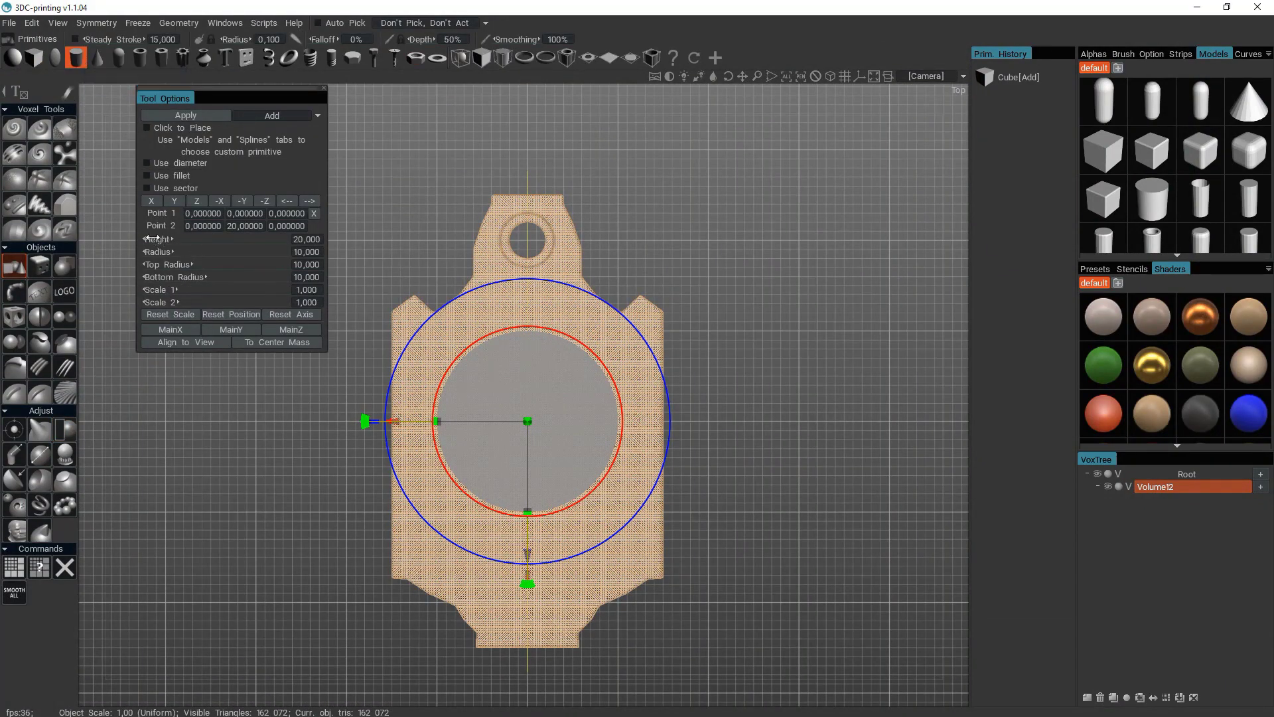
left_click(310, 253)
type("3")
key("Return")
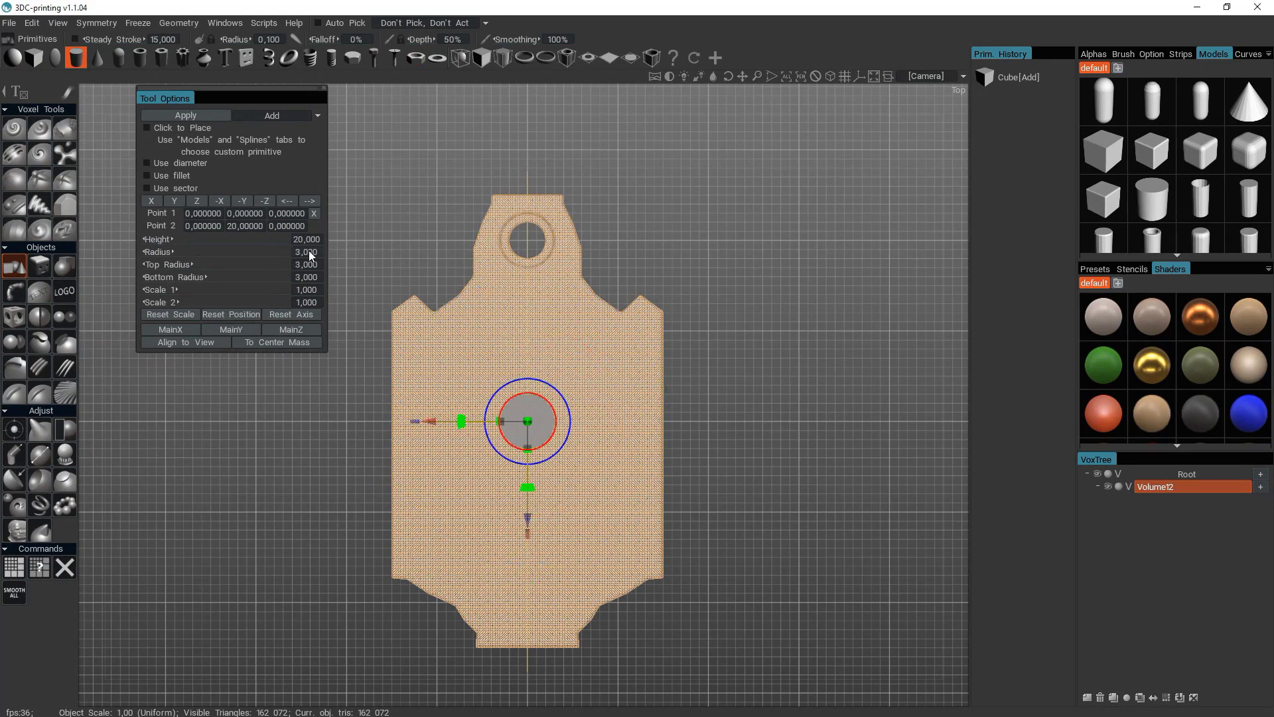
- Move the cylinder to X 9 and Z 12 near the plate's lower corner and add the mirrored pair of 20 mm pegs to the plate
left_click_drag(433, 421, 514, 421)
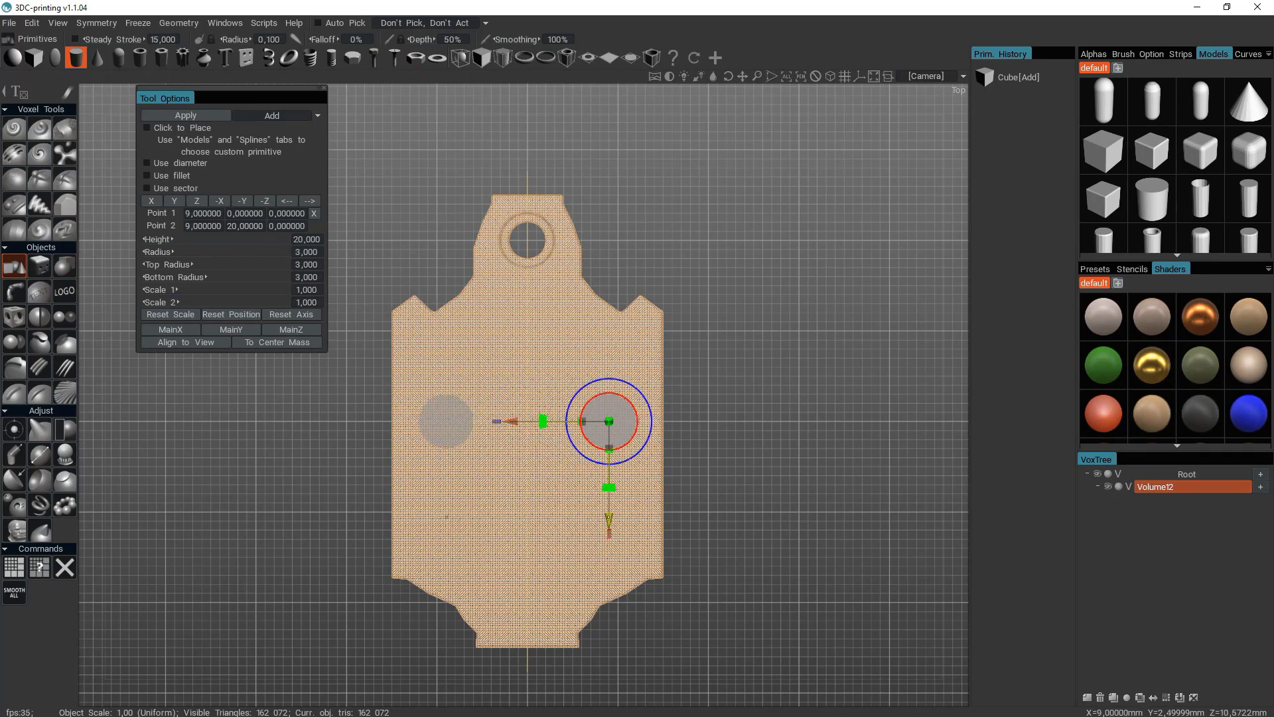
left_click_drag(609, 525, 613, 633)
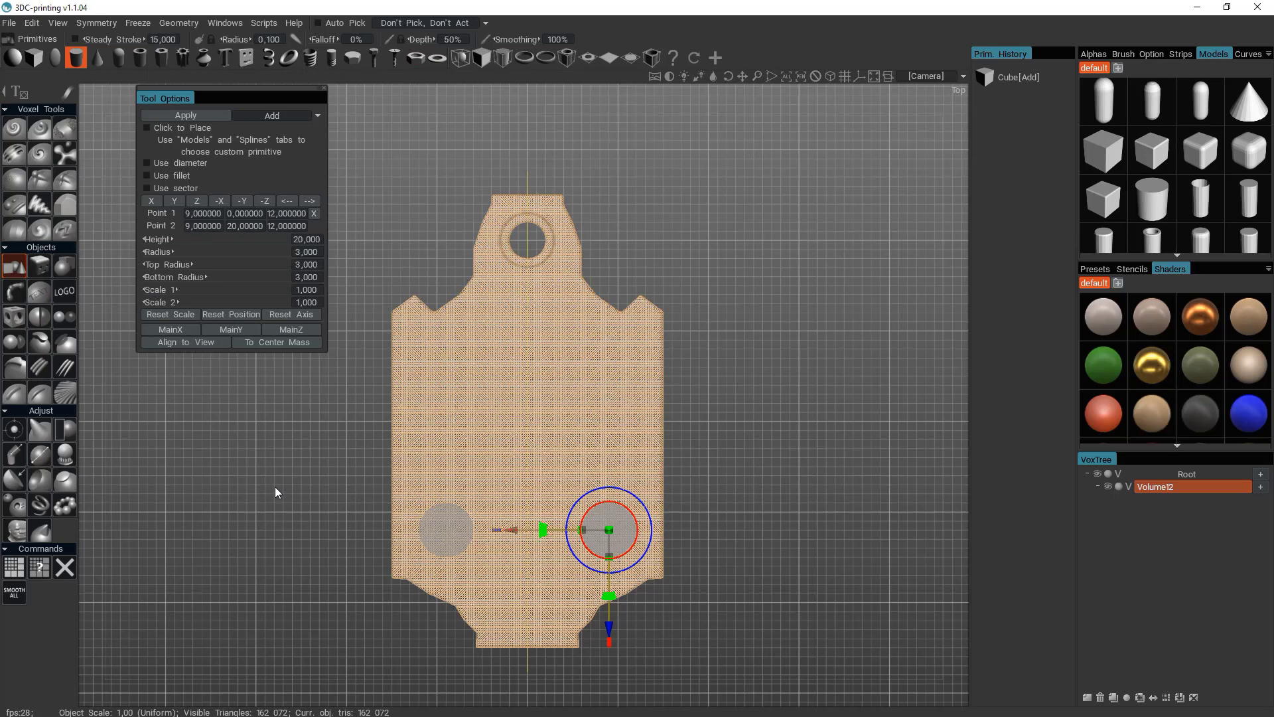
key("KP_4")
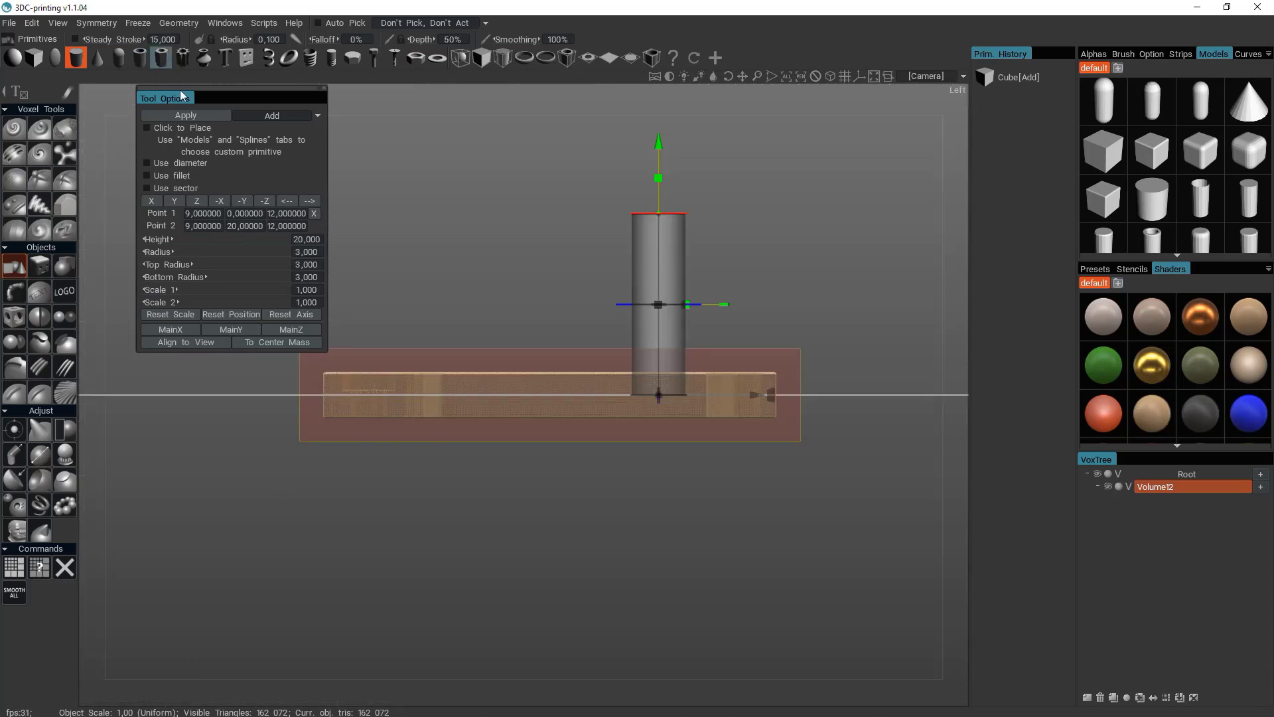
left_click(189, 117)
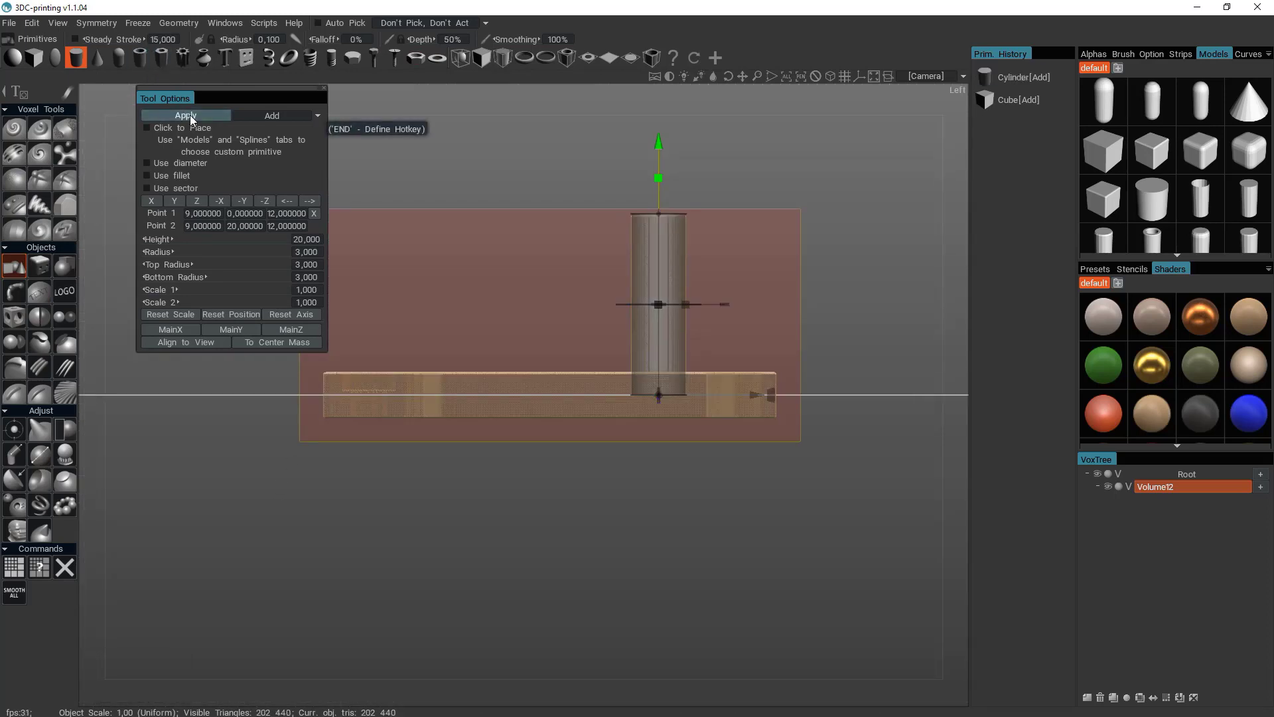
- With the Pose tool in Line mode, select the pegs' upper part from about 12 mm height and bend it toward the screw hole
left_click(14, 456)
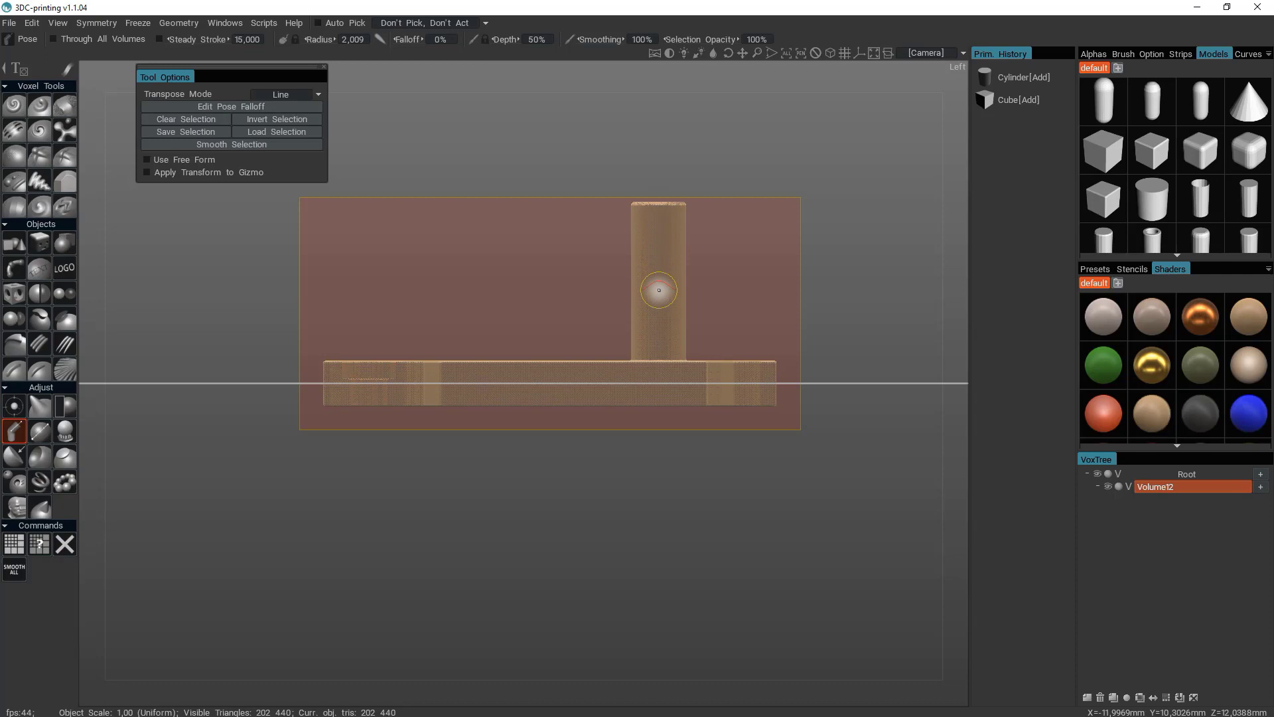
left_click_drag(659, 292, 659, 259)
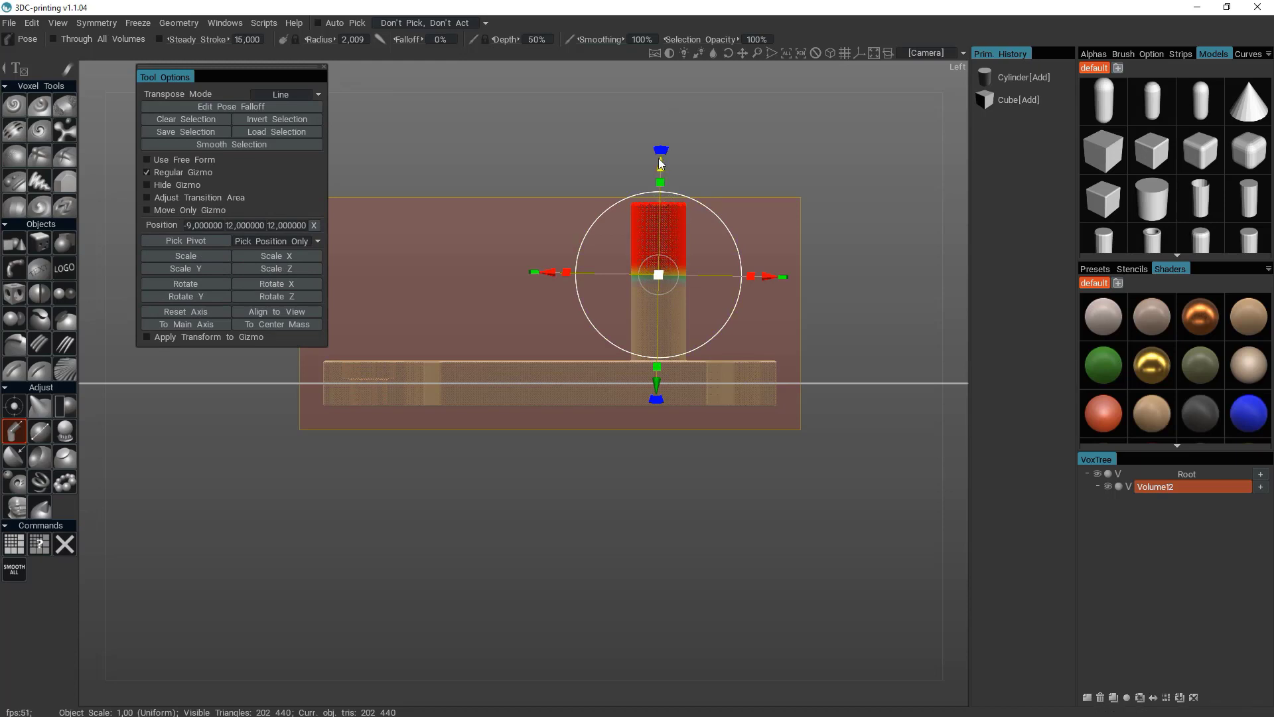
left_click_drag(660, 163, 580, 178)
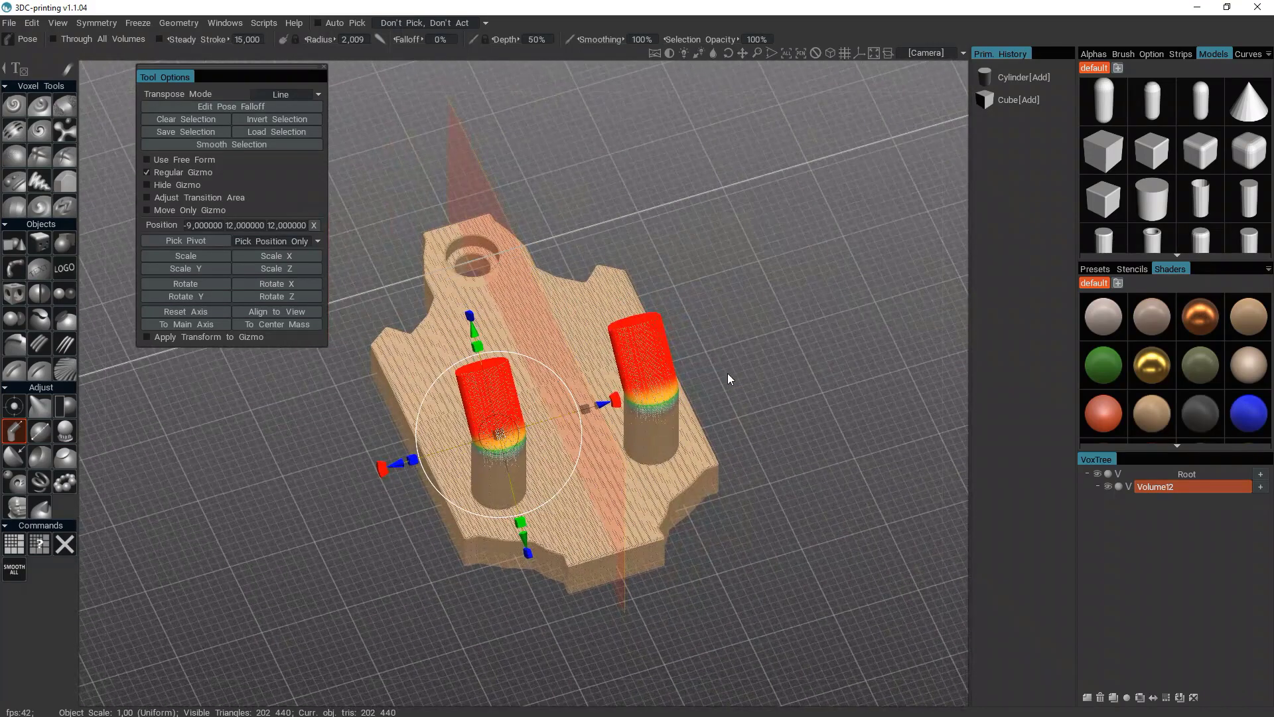
scroll(790, 347, "down", 5)
left_click_drag(763, 427, 796, 425)
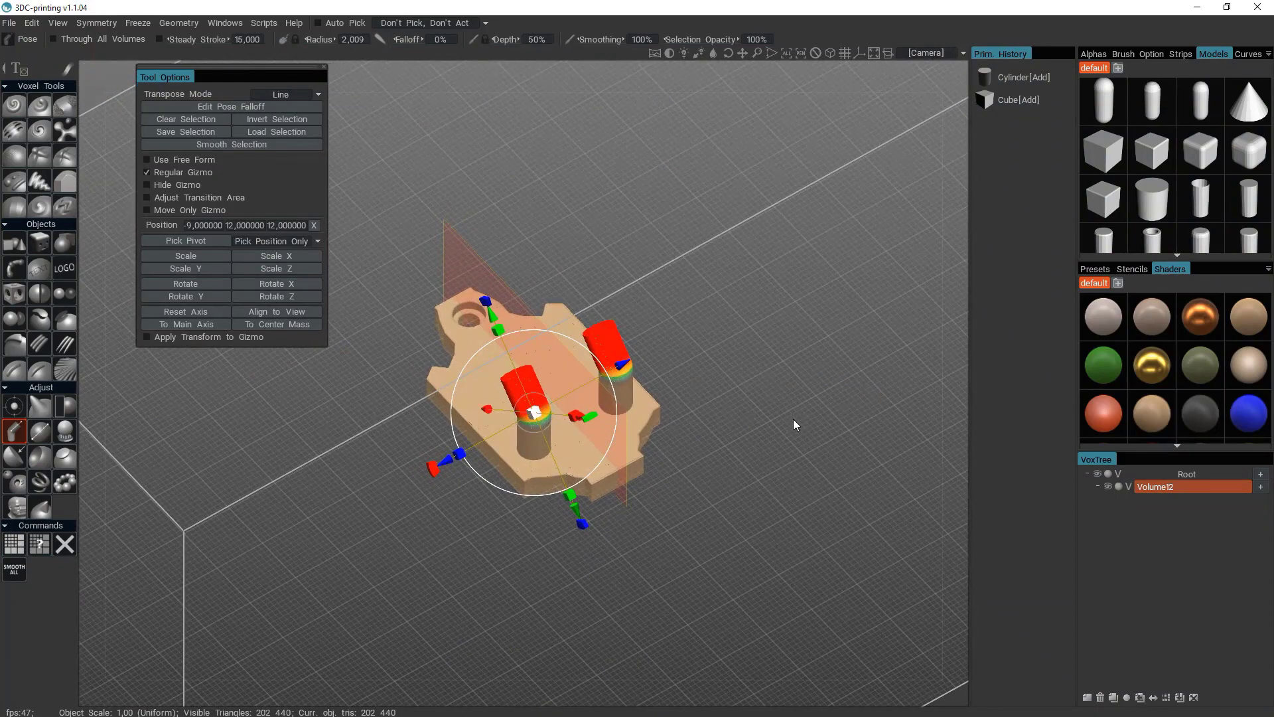
left_click(796, 425)
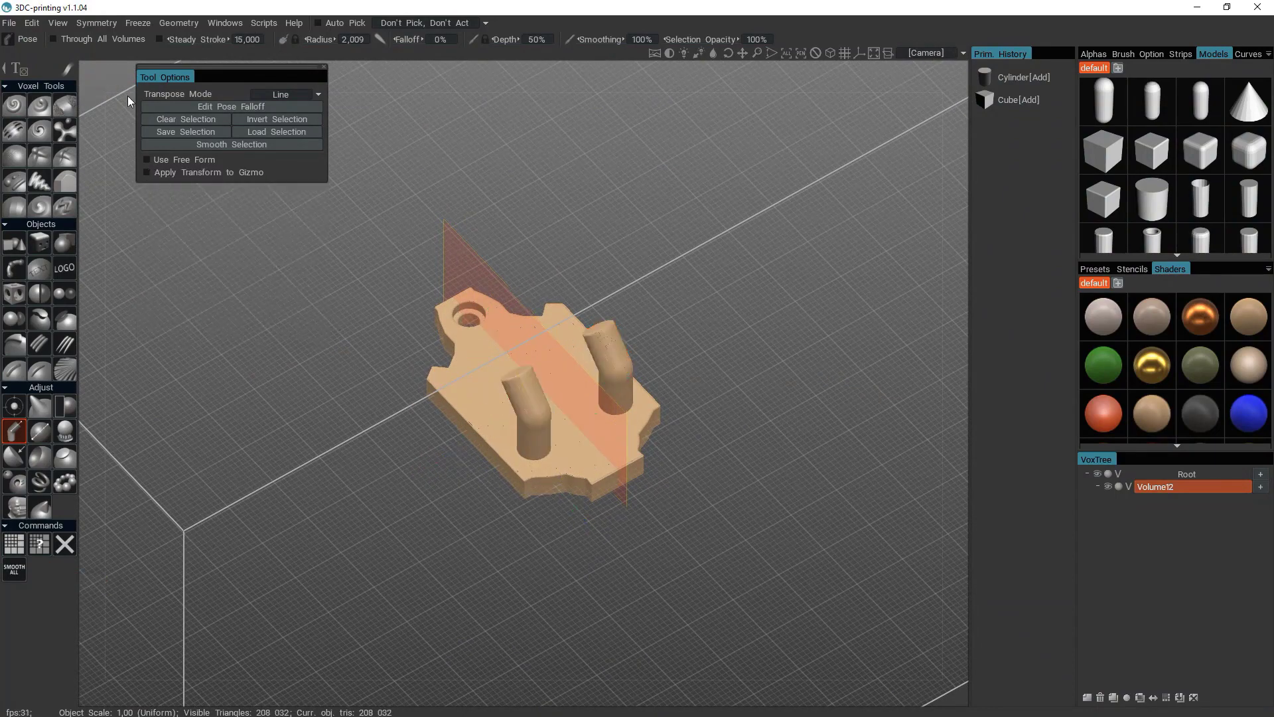
- Export the model for 3D printing with a layer thickness of 0.2 and a bottom pattern, saving it as an STL file named hook
left_click(11, 24)
left_click(52, 139)
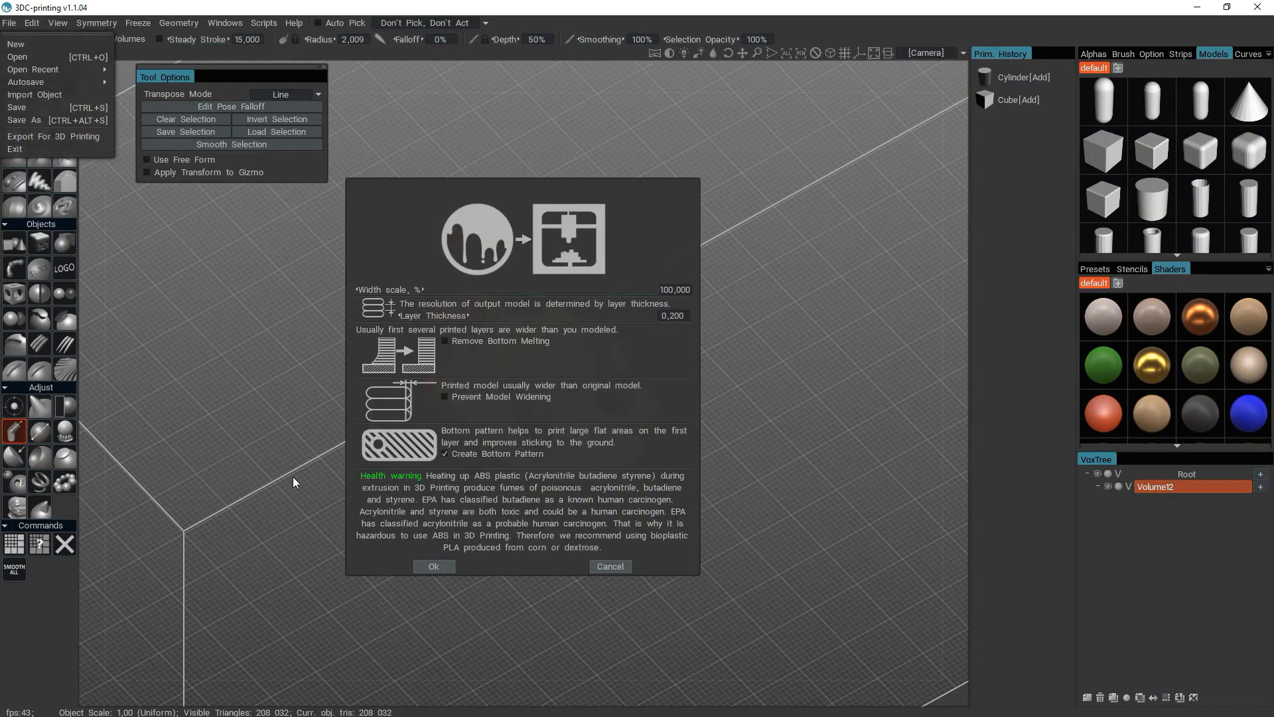
left_click(432, 566)
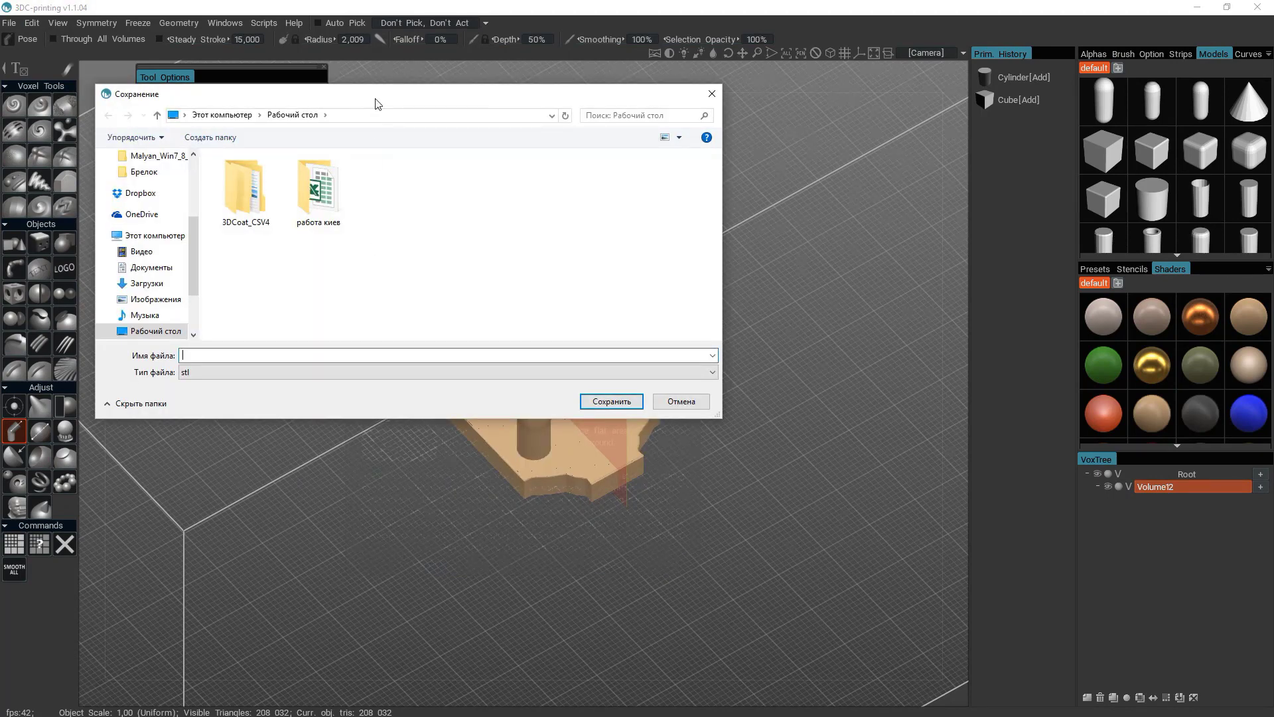
left_click_drag(372, 100, 455, 147)
left_click(361, 400)
type("hook")
left_click(693, 447)
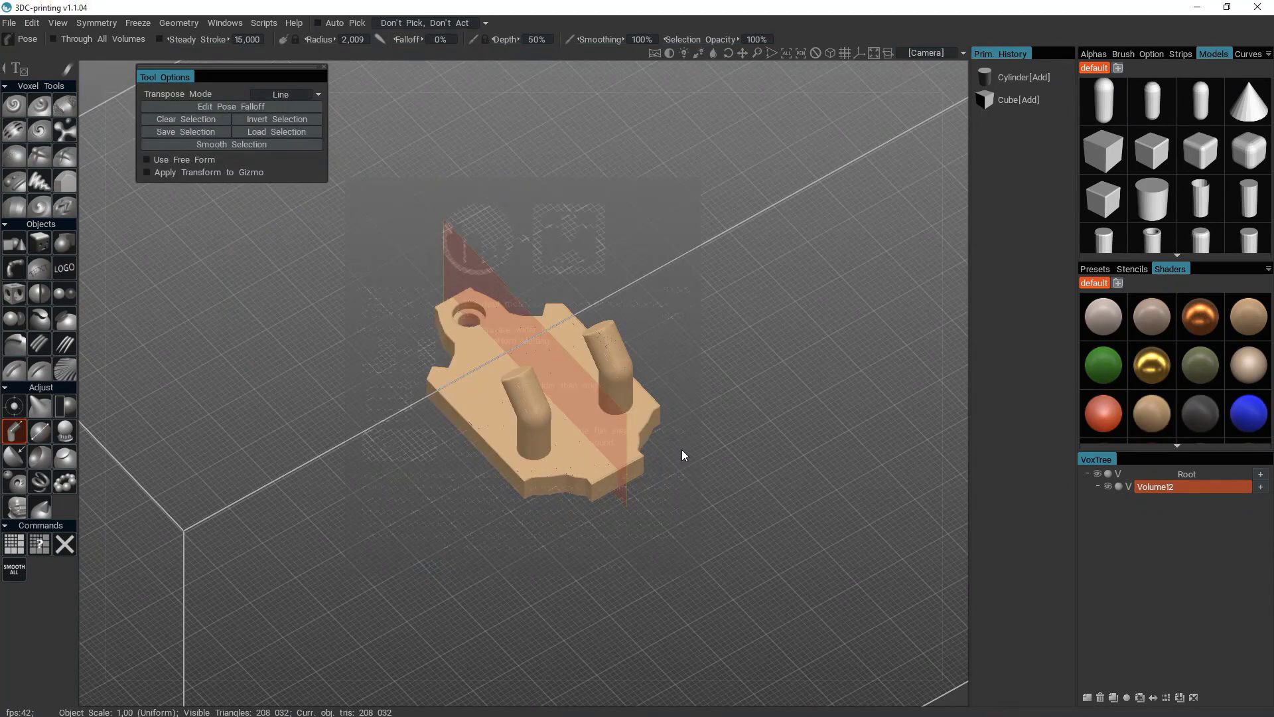